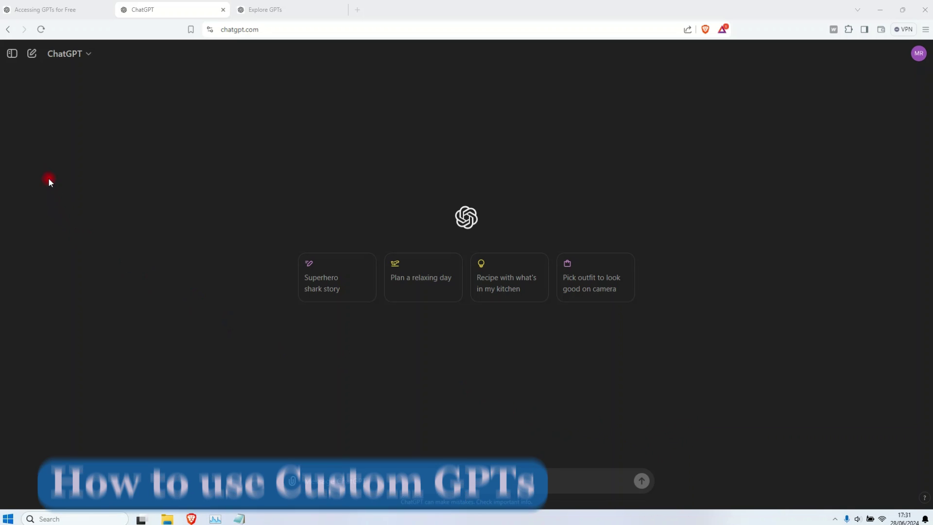
- Open the side panel of chats and GPTs, then close it again
{"action": "left_click", "coordinate": [14, 57]}
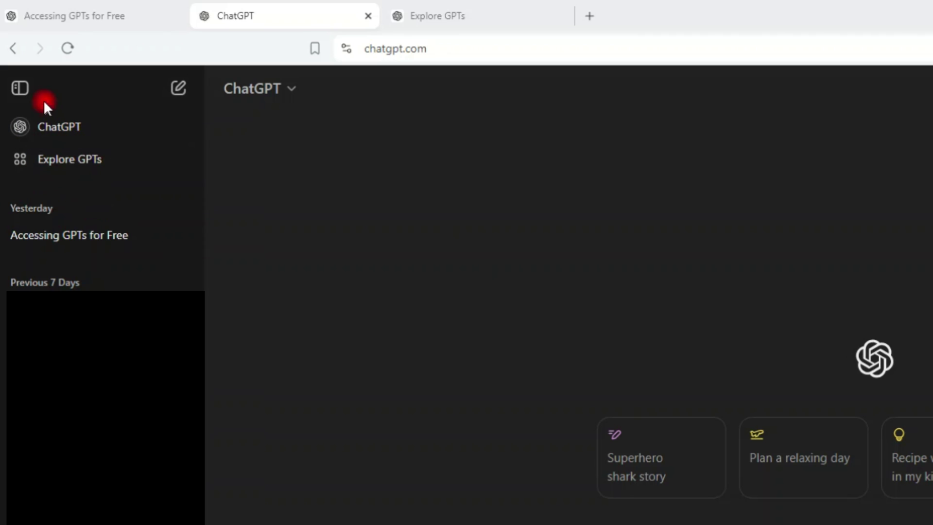
{"action": "left_click", "coordinate": [22, 89]}
{"action": "left_click", "coordinate": [434, 18]}
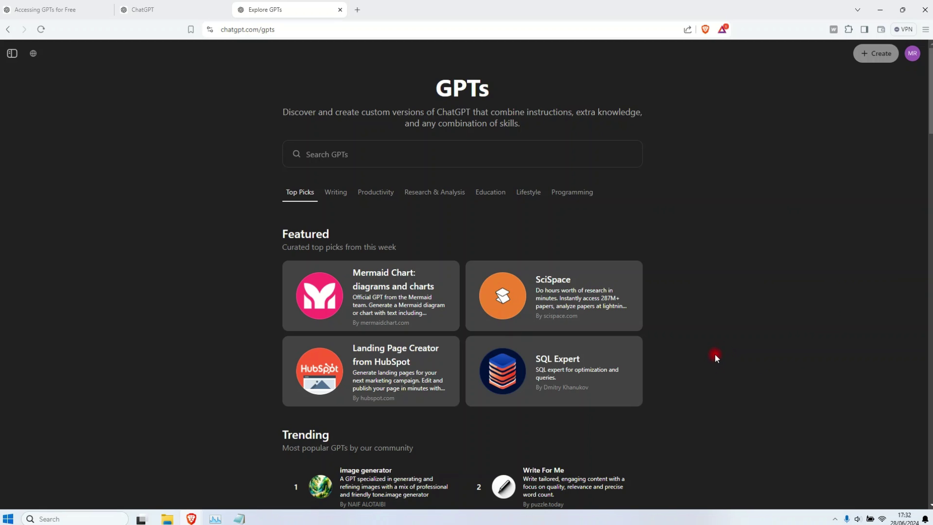
{"action": "scroll", "coordinate": [715, 357], "scroll_direction": "down", "scroll_amount": 6}
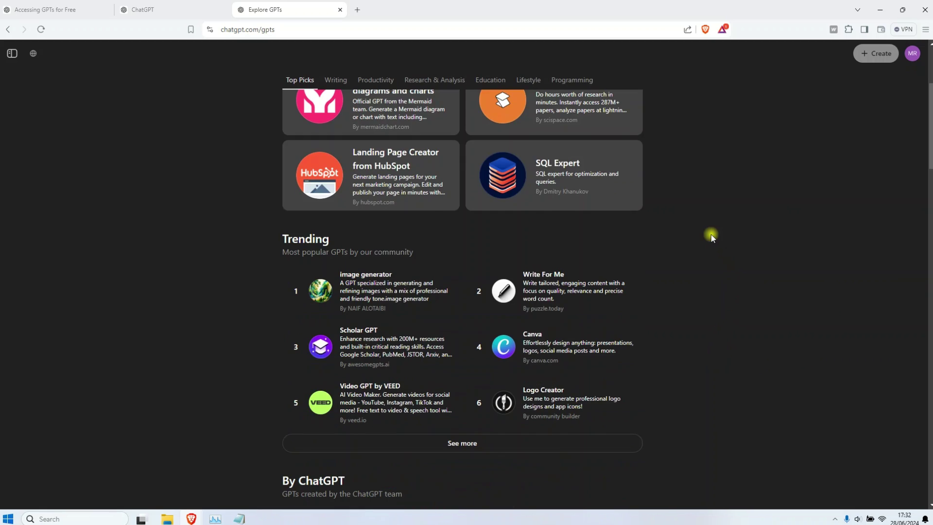
{"action": "scroll", "coordinate": [737, 318], "scroll_direction": "up", "scroll_amount": 1}
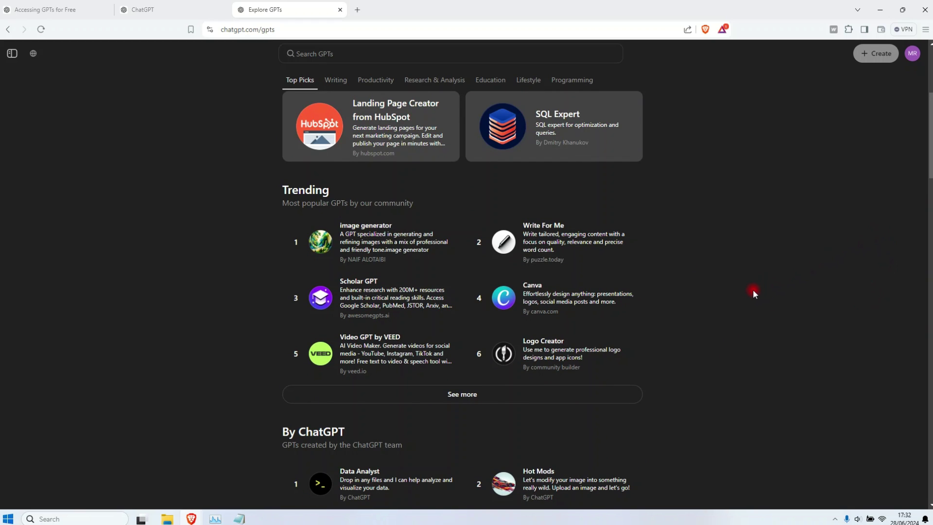
{"action": "scroll", "coordinate": [754, 291], "scroll_direction": "up", "scroll_amount": 5}
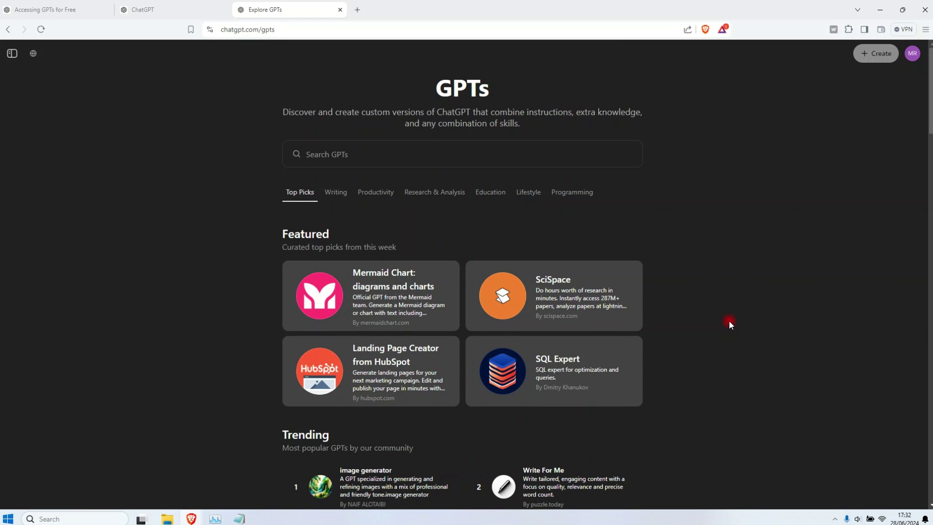
{"action": "scroll", "coordinate": [730, 324], "scroll_direction": "down", "scroll_amount": 1}
{"action": "scroll", "coordinate": [737, 327], "scroll_direction": "up", "scroll_amount": 1}
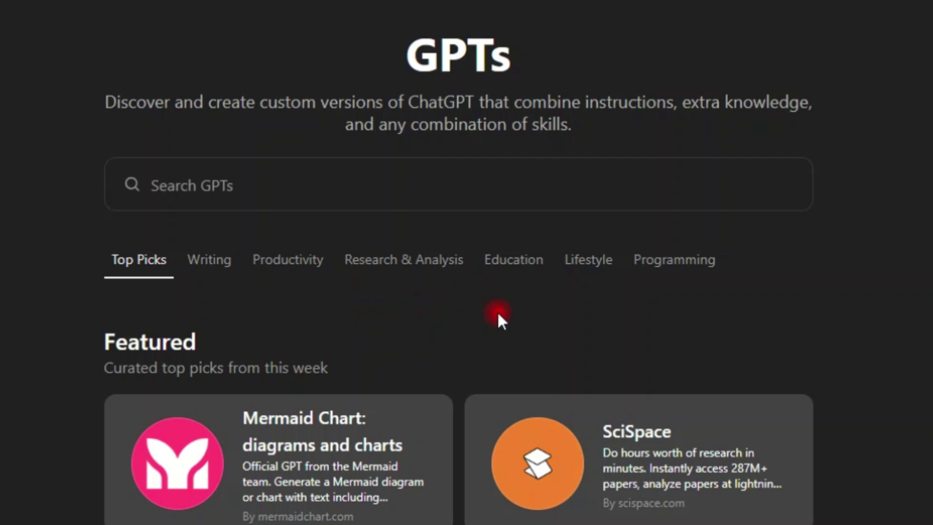
- Show the Lifestyle category of GPTs and expand it with See more
{"action": "left_click", "coordinate": [590, 265]}
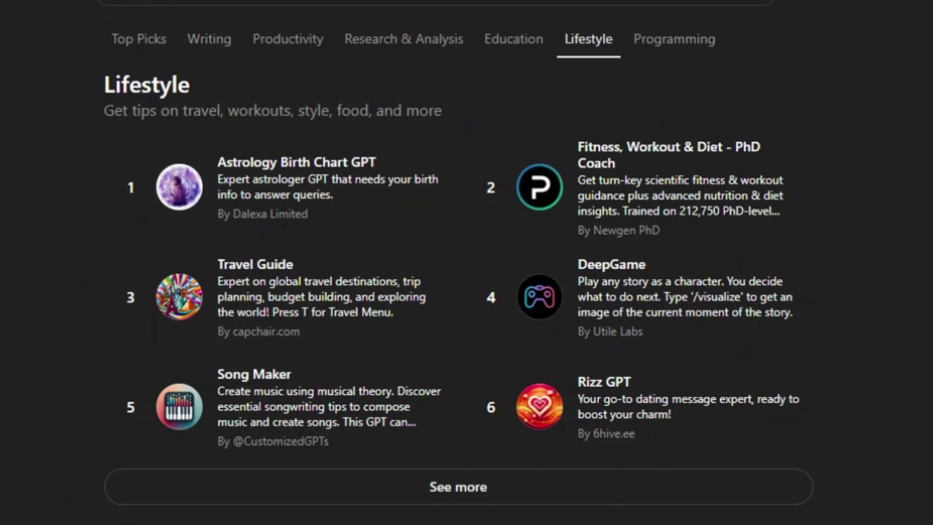
{"action": "left_click", "coordinate": [465, 495]}
{"action": "left_click", "coordinate": [460, 492]}
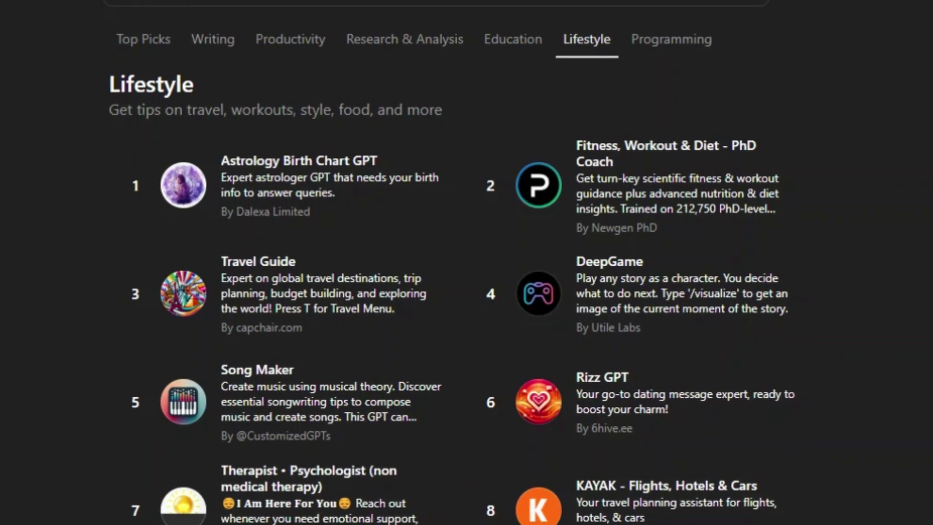
- Expand the Programming category to twelve GPTs, from Code Copilot to Flutter
{"action": "scroll", "coordinate": [461, 511], "scroll_direction": "down", "scroll_amount": 3}
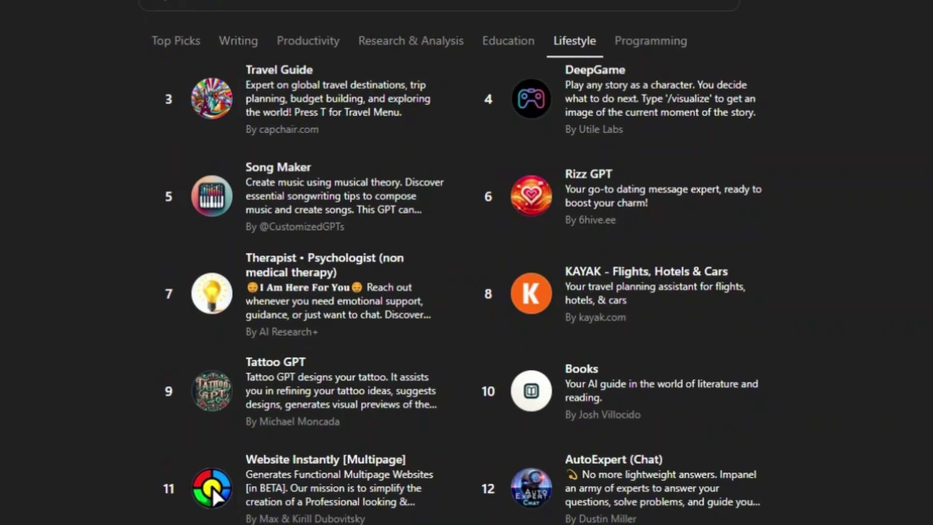
{"action": "scroll", "coordinate": [462, 499], "scroll_direction": "up", "scroll_amount": 6}
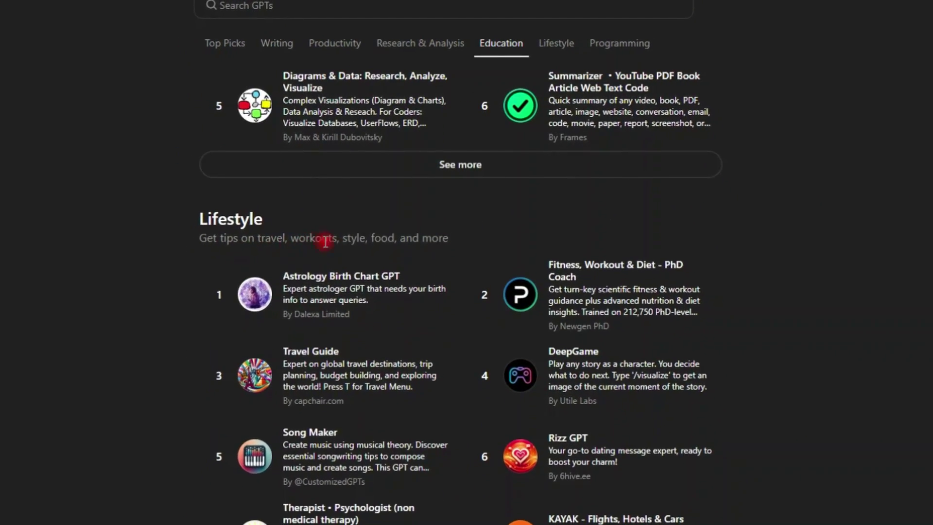
{"action": "scroll", "coordinate": [437, 450], "scroll_direction": "down", "scroll_amount": 4}
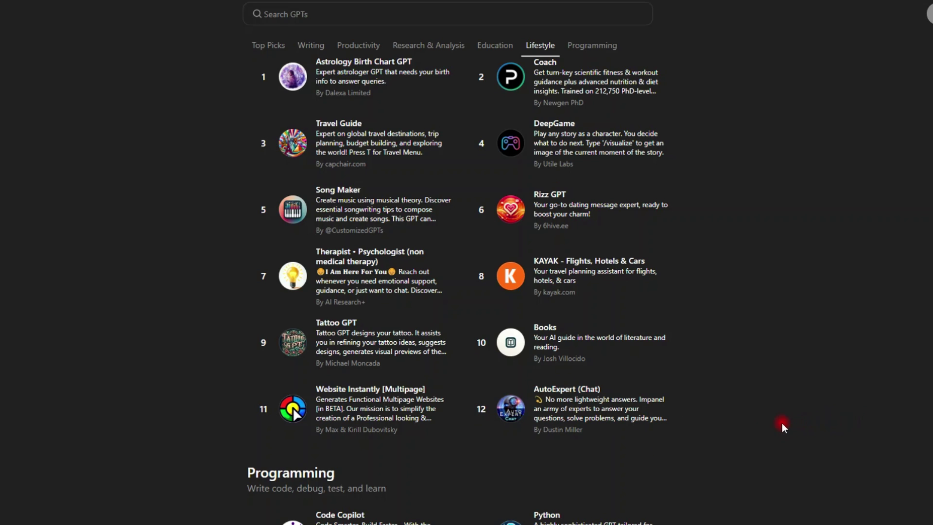
{"action": "scroll", "coordinate": [232, 362], "scroll_direction": "down", "scroll_amount": 3}
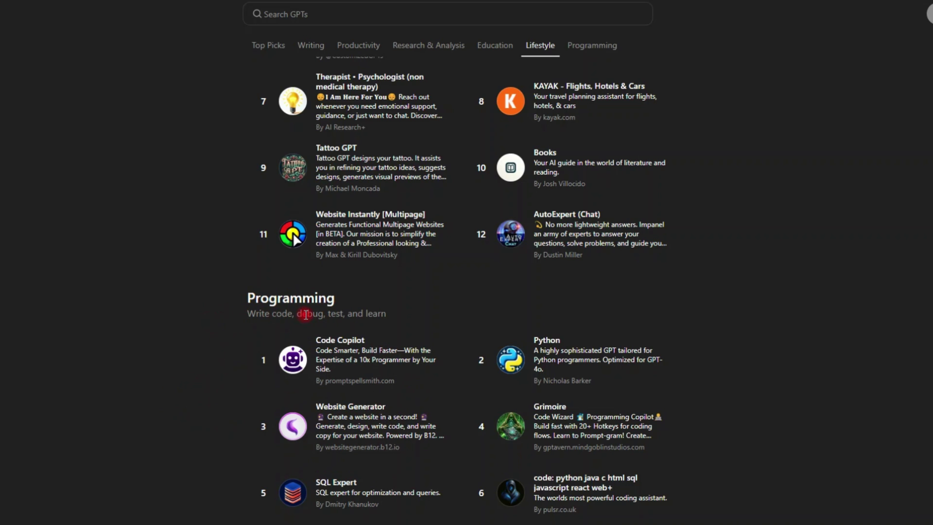
{"action": "scroll", "coordinate": [287, 321], "scroll_direction": "down", "scroll_amount": 2}
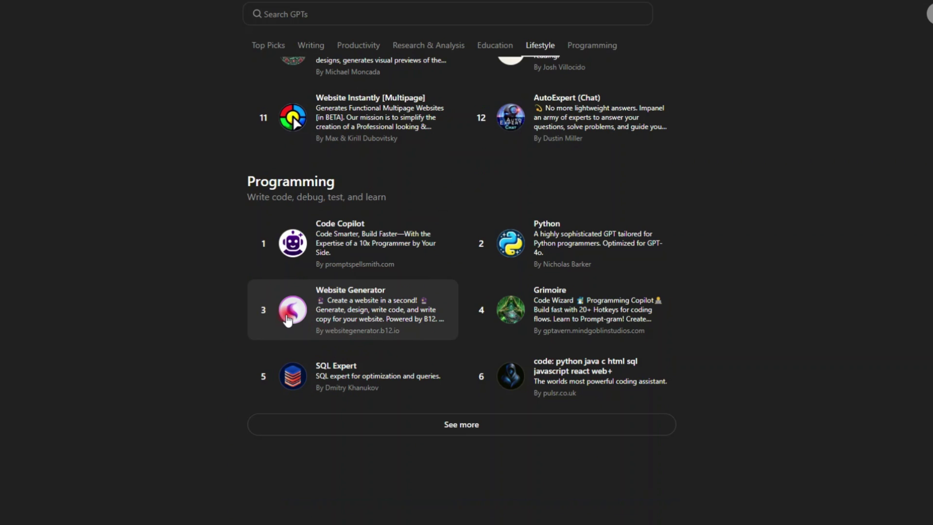
{"action": "left_click", "coordinate": [470, 427]}
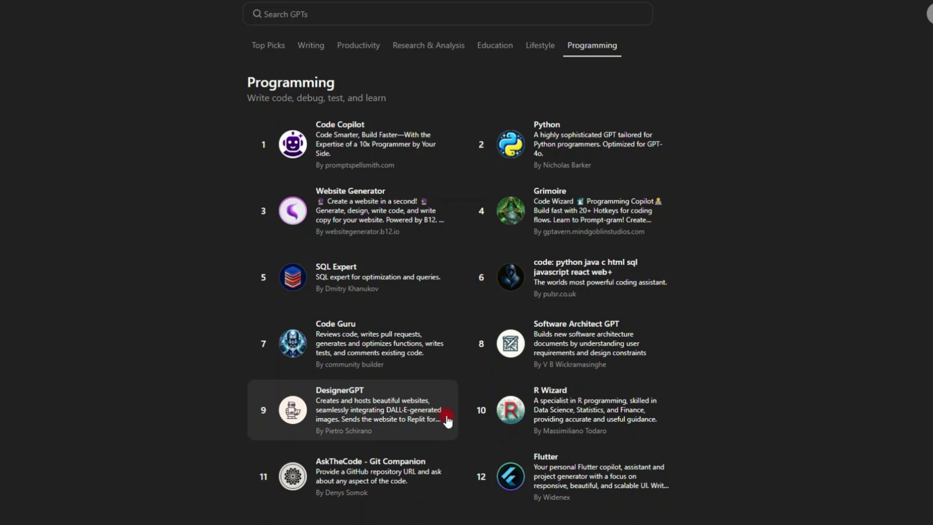
{"action": "scroll", "coordinate": [479, 473], "scroll_direction": "up", "scroll_amount": 1}
{"action": "scroll", "coordinate": [485, 473], "scroll_direction": "down", "scroll_amount": 1}
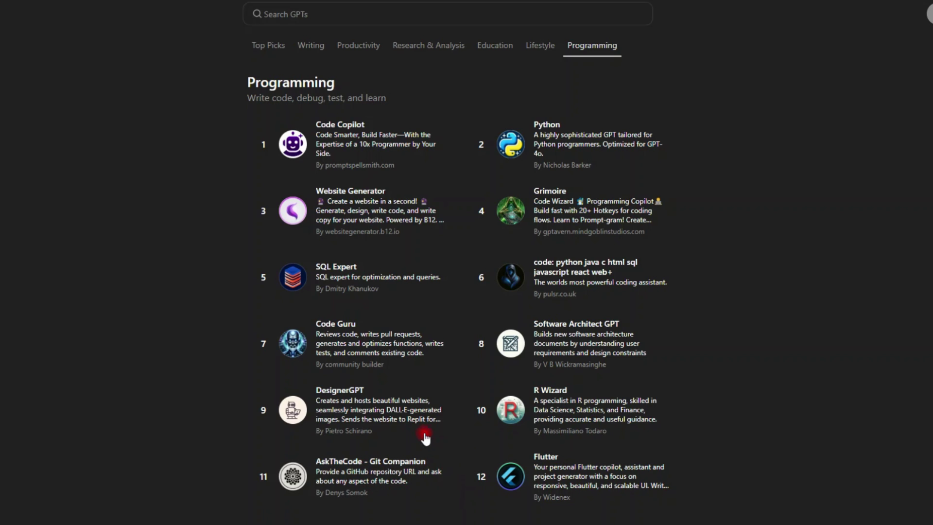
- Expand Trending to twelve GPTs, then scroll down to the five By ChatGPT GPTs
{"action": "scroll", "coordinate": [456, 432], "scroll_direction": "up", "scroll_amount": 20}
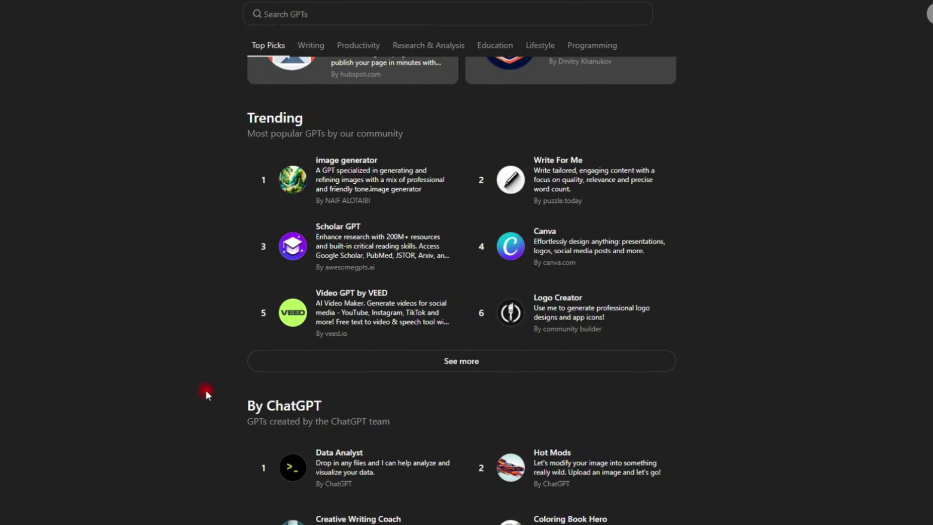
{"action": "scroll", "coordinate": [216, 387], "scroll_direction": "down", "scroll_amount": 2}
{"action": "scroll", "coordinate": [217, 388], "scroll_direction": "down", "scroll_amount": 3}
{"action": "scroll", "coordinate": [217, 387], "scroll_direction": "up", "scroll_amount": 8}
{"action": "scroll", "coordinate": [217, 388], "scroll_direction": "down", "scroll_amount": 1}
{"action": "left_click", "coordinate": [474, 365]}
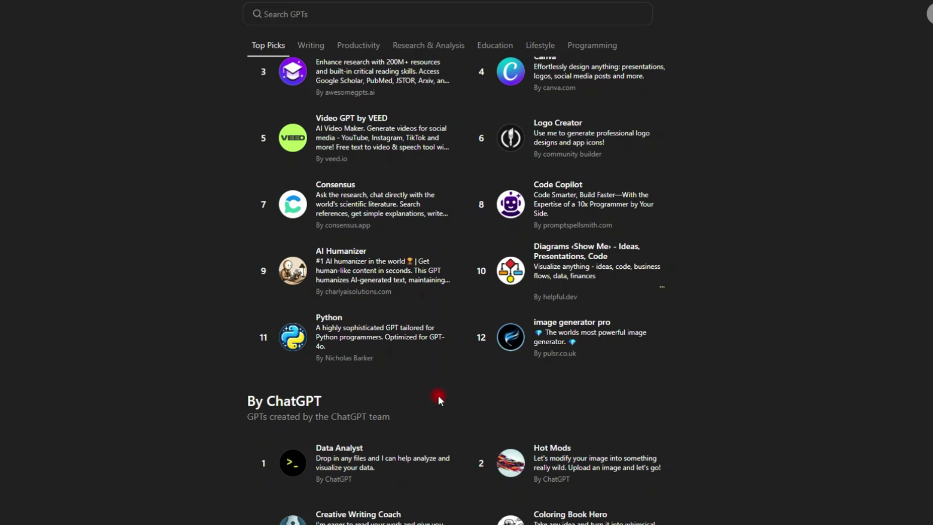
{"action": "scroll", "coordinate": [438, 396], "scroll_direction": "up", "scroll_amount": 3}
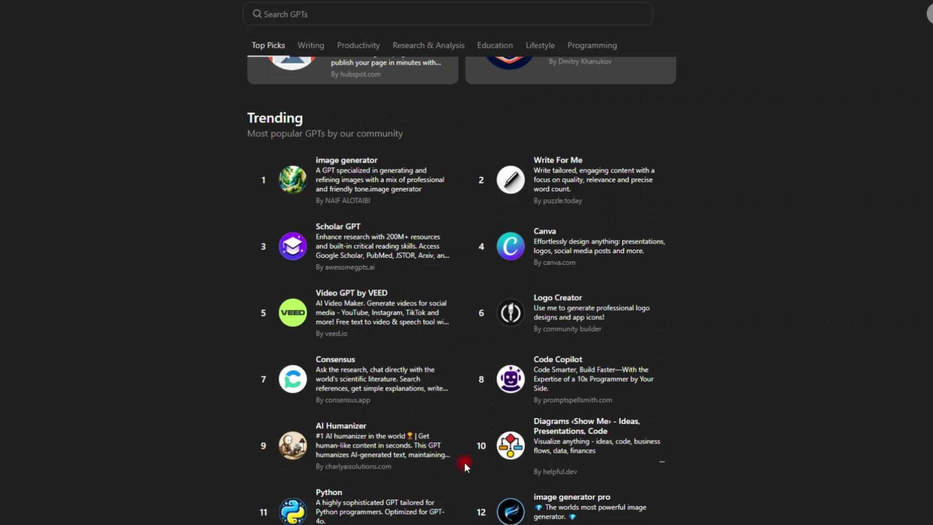
{"action": "scroll", "coordinate": [464, 454], "scroll_direction": "down", "scroll_amount": 5}
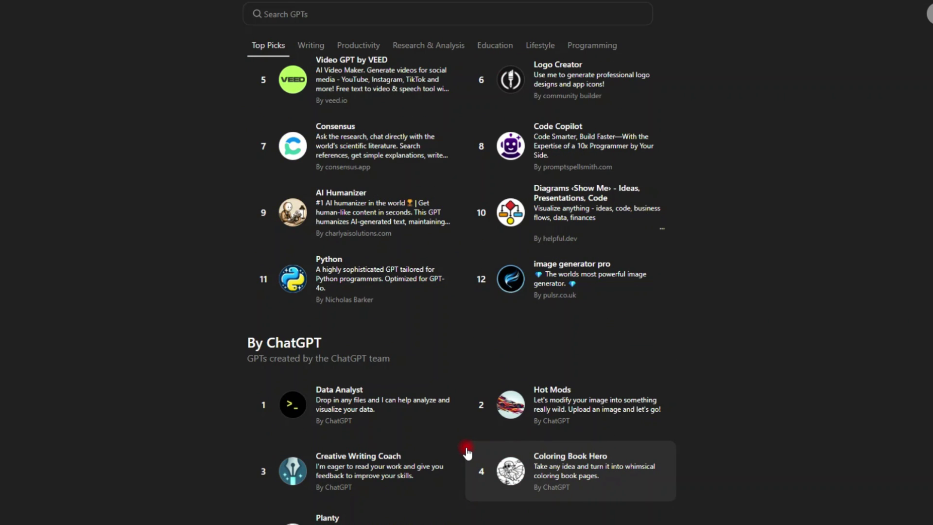
{"action": "scroll", "coordinate": [467, 452], "scroll_direction": "down", "scroll_amount": 3}
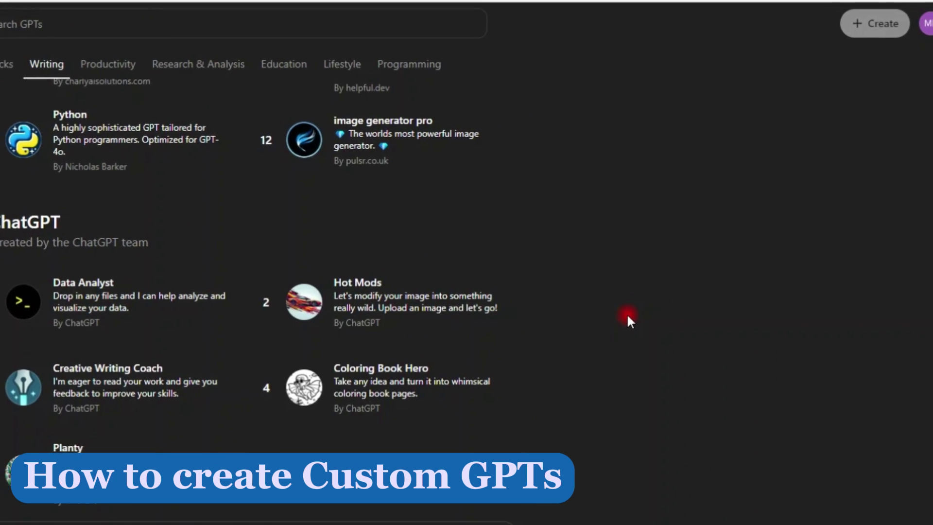
{"action": "mouse_move", "coordinate": [844, 29]}
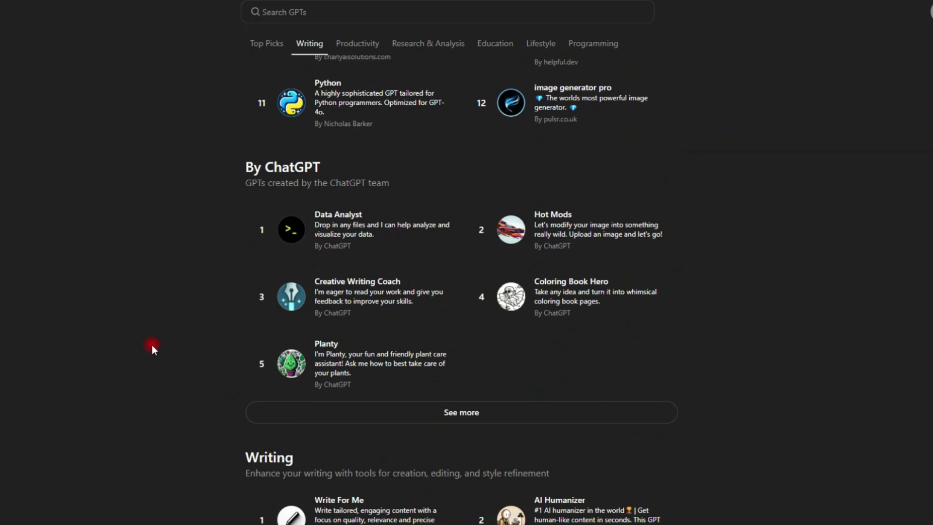
- Scroll to the By ChatGPT section and the Writing category led by Write For Me
{"action": "scroll", "coordinate": [204, 331], "scroll_direction": "up", "scroll_amount": 10}
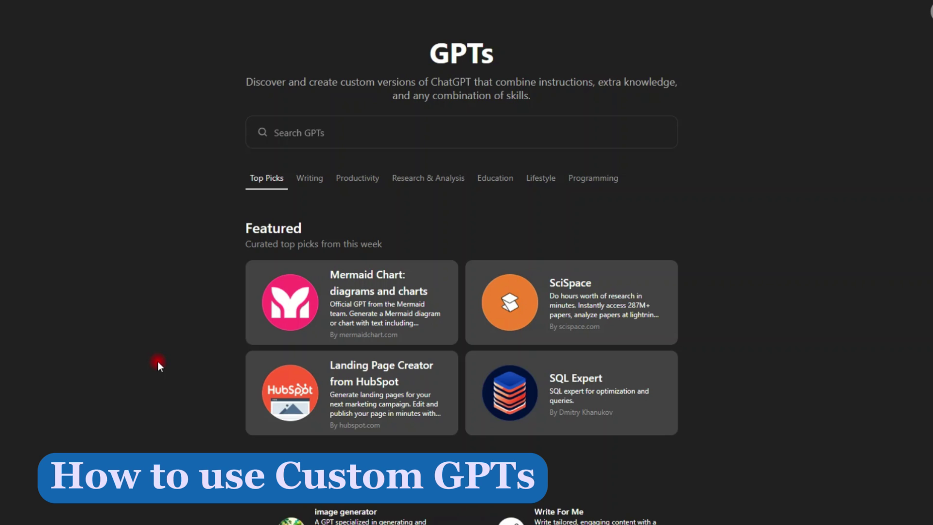
{"action": "scroll", "coordinate": [164, 354], "scroll_direction": "down", "scroll_amount": 6}
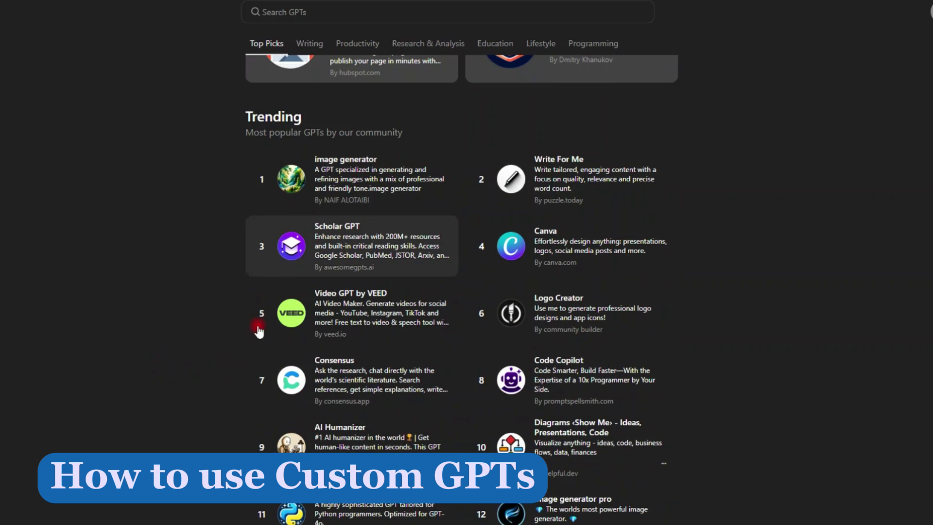
{"action": "scroll", "coordinate": [221, 332], "scroll_direction": "down", "scroll_amount": 7}
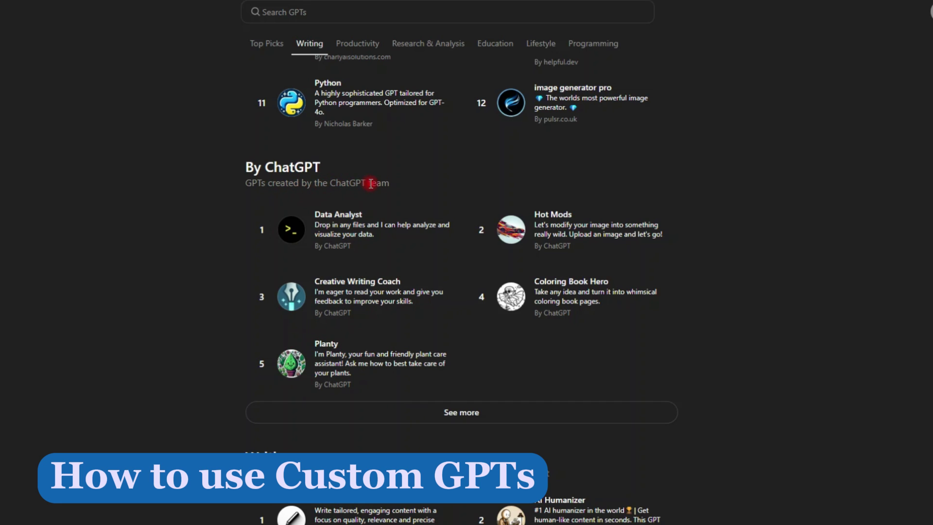
- View Planty's details, close them, and scroll back to the Trending list
{"action": "left_click", "coordinate": [360, 362]}
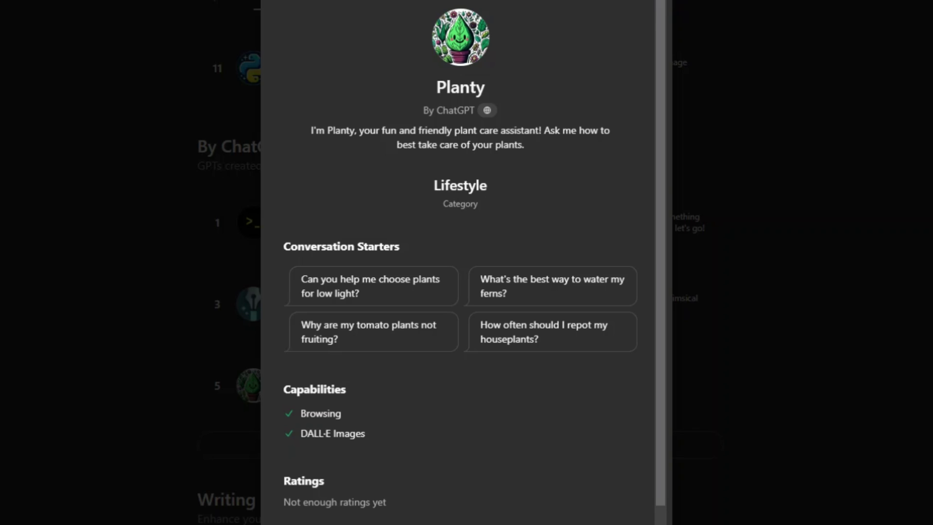
{"action": "left_click", "coordinate": [738, 395]}
{"action": "scroll", "coordinate": [739, 395], "scroll_direction": "down", "scroll_amount": 10}
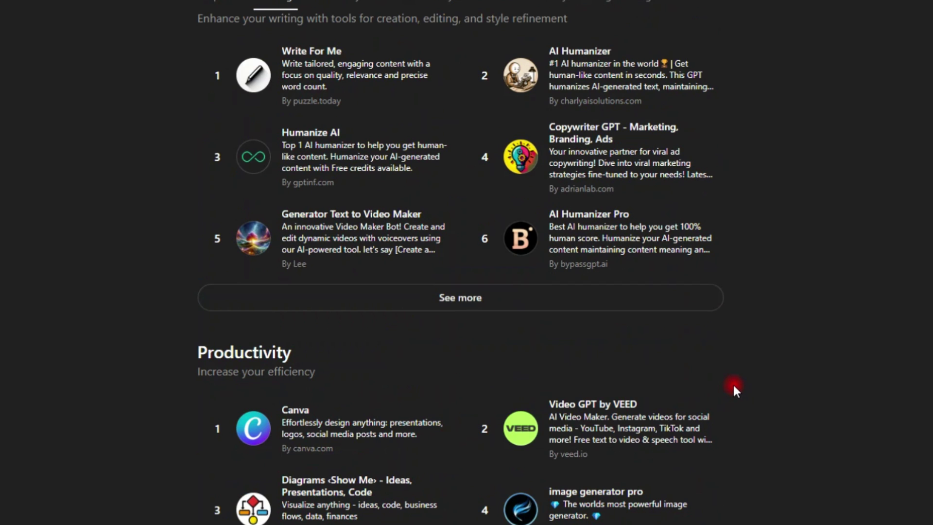
{"action": "scroll", "coordinate": [733, 384], "scroll_direction": "down", "scroll_amount": 10}
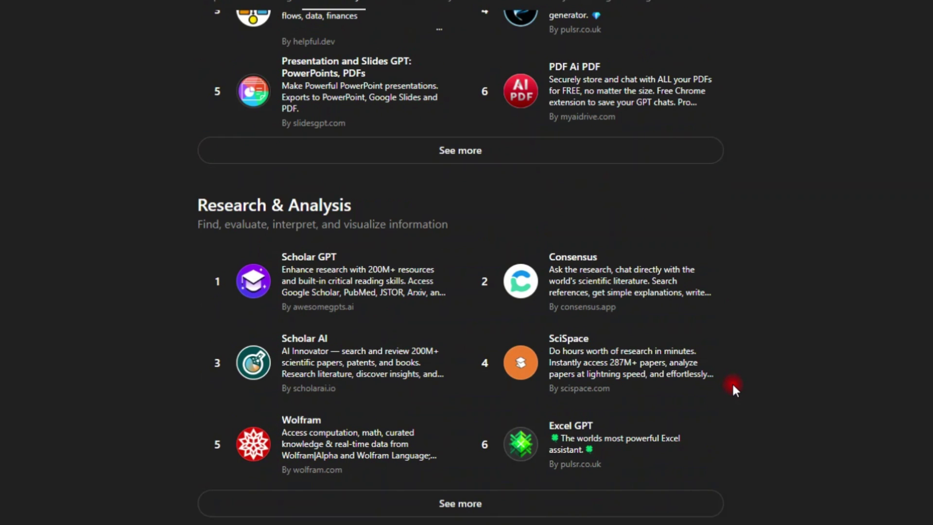
{"action": "scroll", "coordinate": [729, 384], "scroll_direction": "up", "scroll_amount": 12}
{"action": "scroll", "coordinate": [690, 377], "scroll_direction": "up", "scroll_amount": 15}
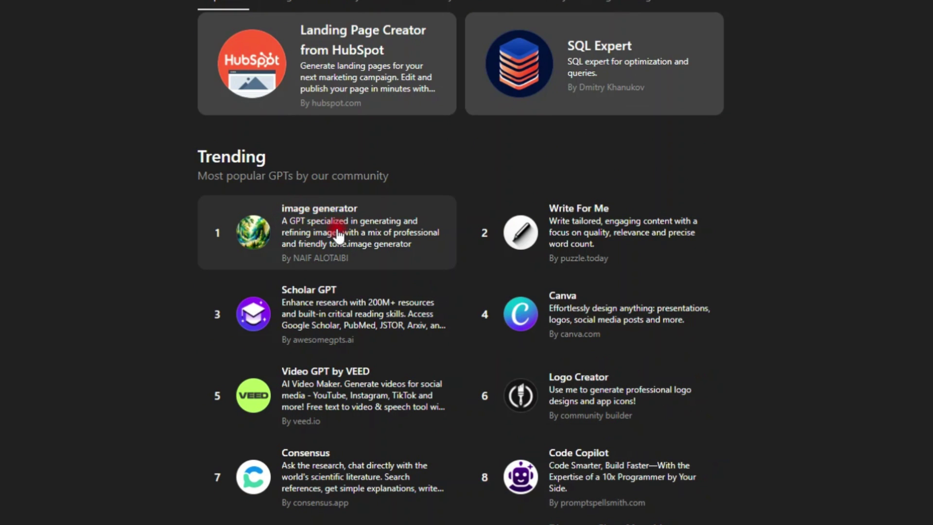
- Open the image generator GPT's details, showing its 3.6 rating and 6M+ conversations
{"action": "left_click", "coordinate": [350, 231]}
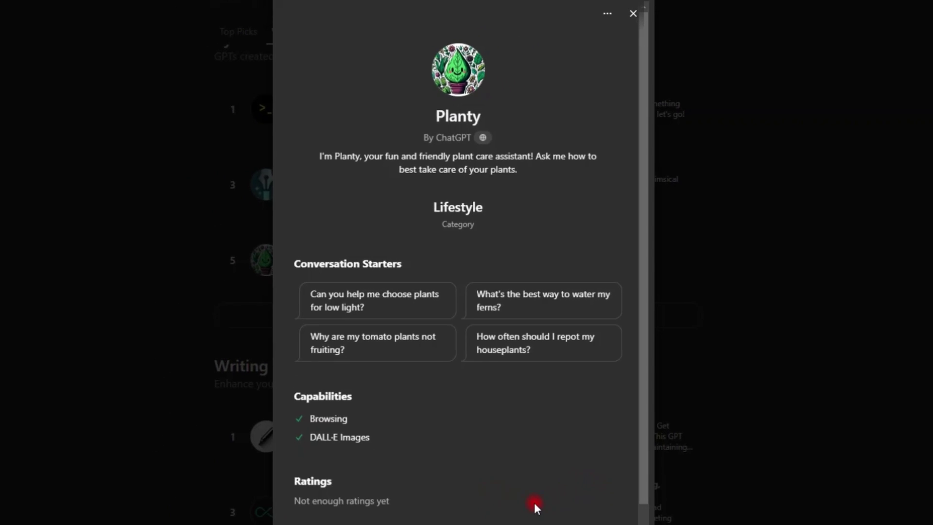
- Scroll the Planty details dialog and start a chat with Planty
{"action": "scroll", "coordinate": [535, 505], "scroll_direction": "down", "scroll_amount": 3}
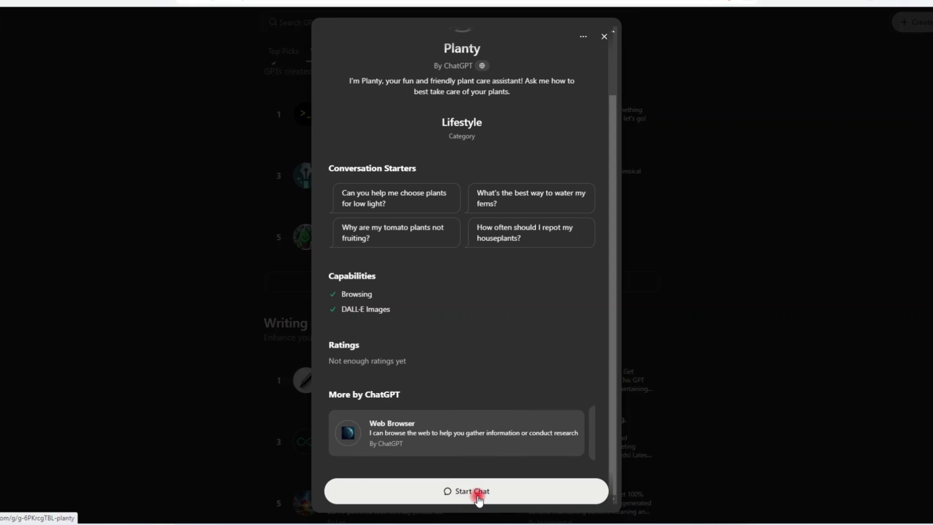
{"action": "left_click", "coordinate": [474, 498]}
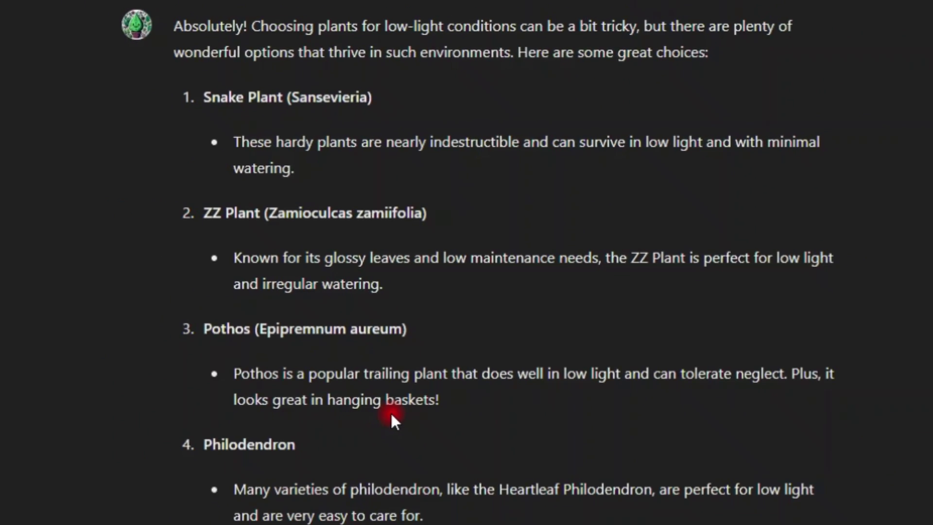
{"action": "scroll", "coordinate": [470, 340], "scroll_direction": "down", "scroll_amount": 8}
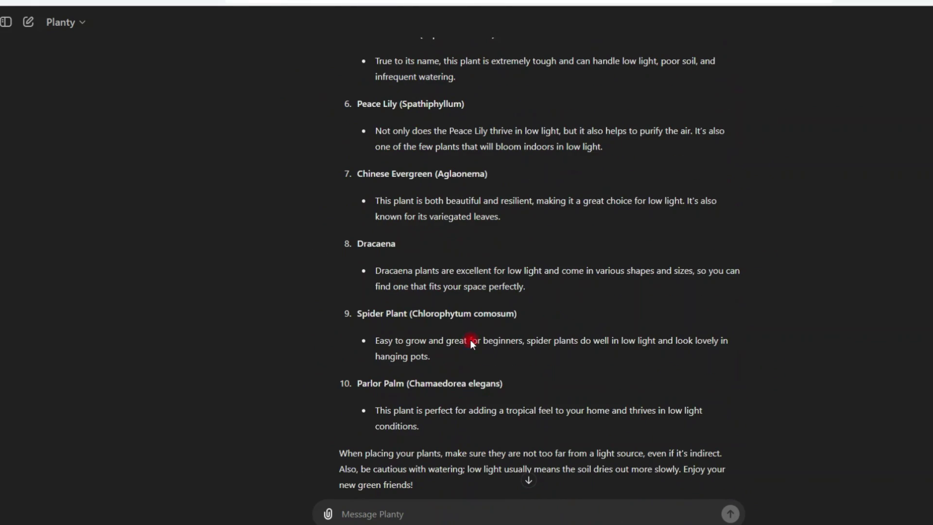
{"action": "scroll", "coordinate": [475, 377], "scroll_direction": "up", "scroll_amount": 8}
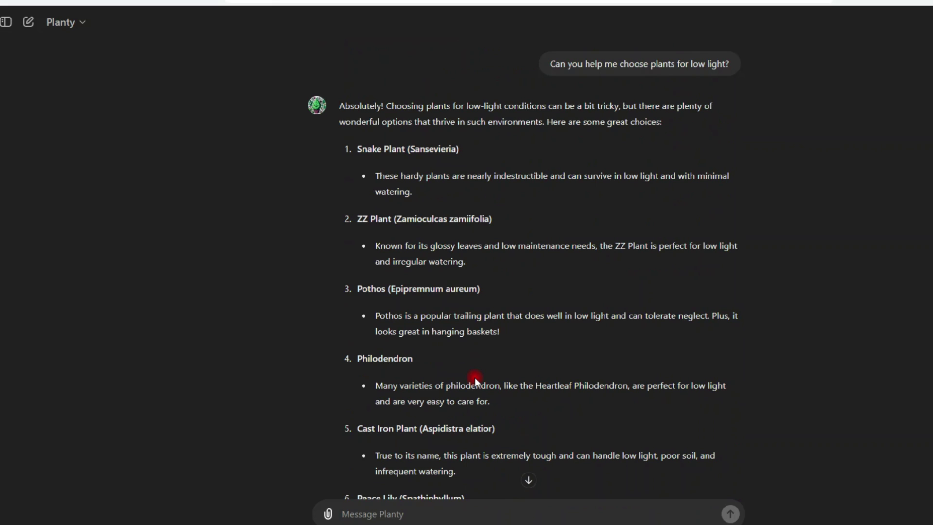
{"action": "mouse_move", "coordinate": [552, 62]}
{"action": "scroll", "coordinate": [518, 316], "scroll_direction": "down", "scroll_amount": 2}
{"action": "scroll", "coordinate": [519, 317], "scroll_direction": "down", "scroll_amount": 5}
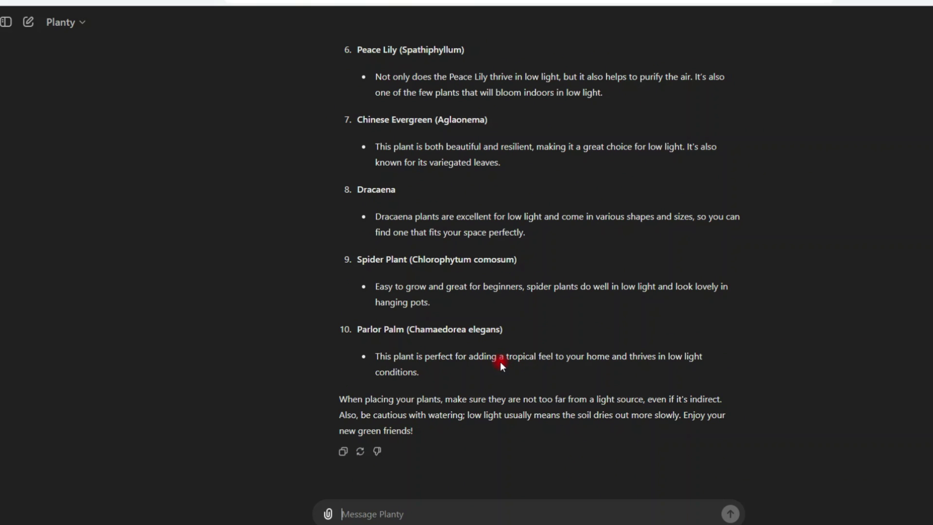
{"action": "scroll", "coordinate": [499, 368], "scroll_direction": "up", "scroll_amount": 7}
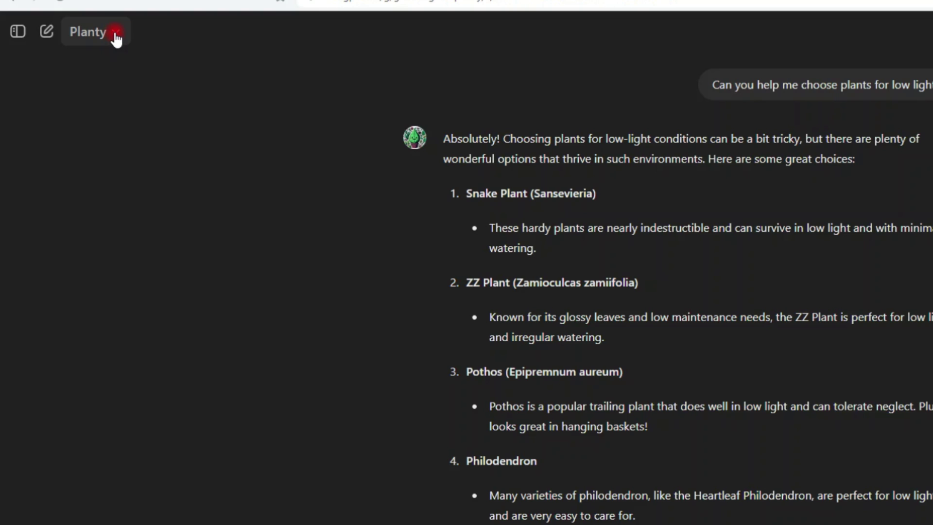
- Start a new Planty chat from the Planty name dropdown
{"action": "left_click", "coordinate": [115, 32]}
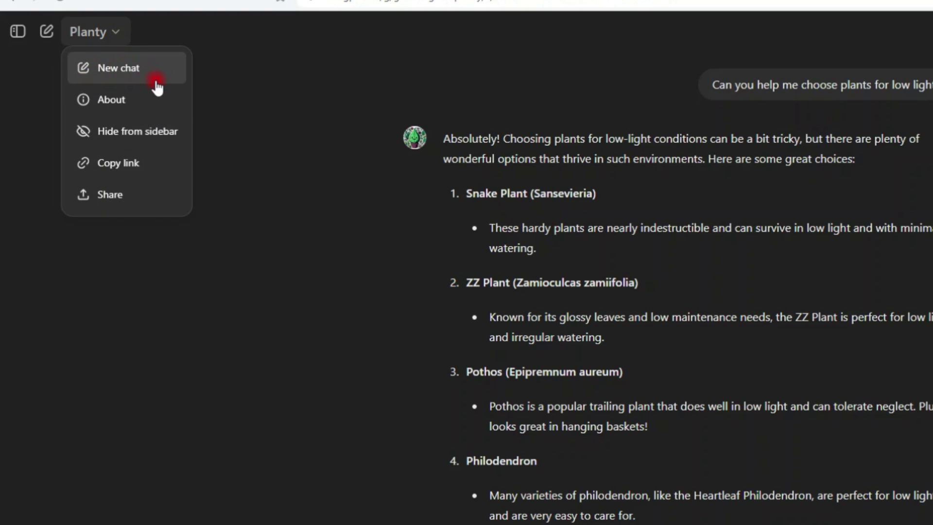
{"action": "left_click", "coordinate": [119, 72]}
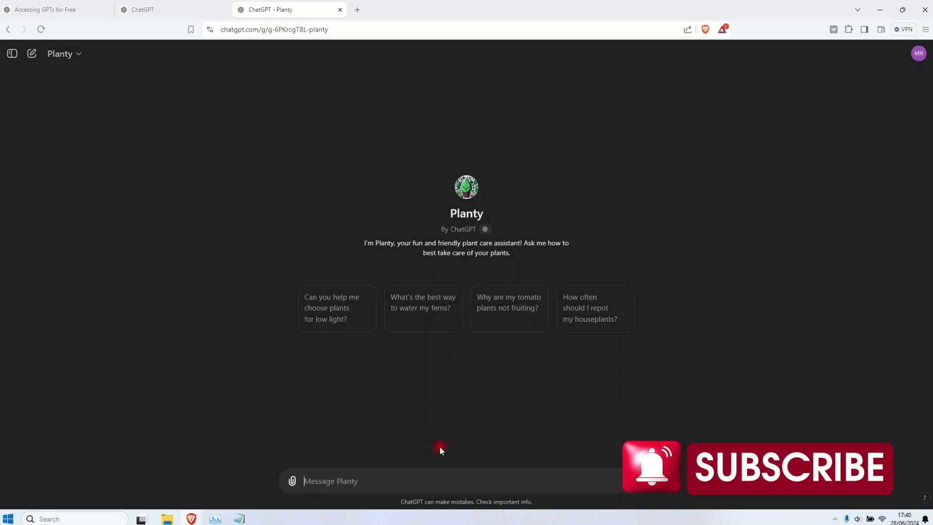
- Show the sidebar, with Planty listed directly beneath ChatGPT
{"action": "left_click", "coordinate": [13, 54]}
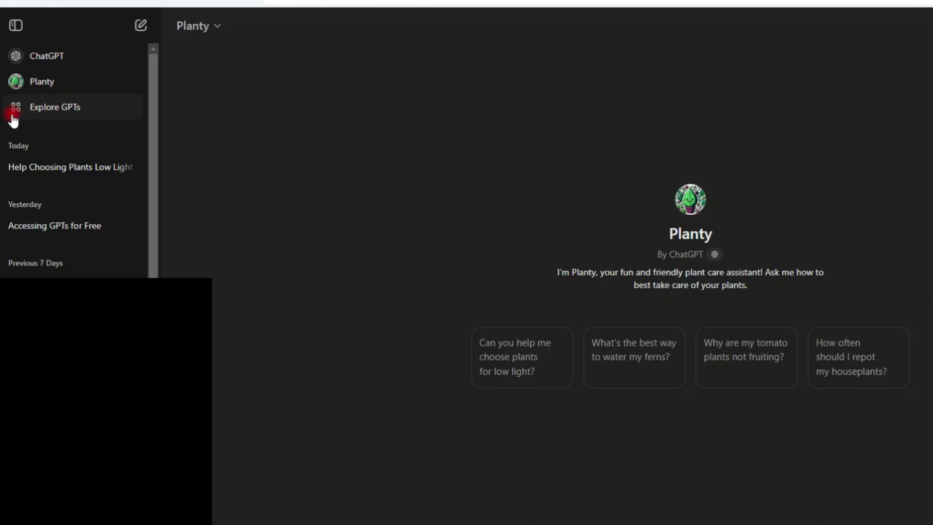
- Go to Explore GPTs, browse its categories, and place the cursor in Search GPTs
{"action": "left_click", "coordinate": [69, 114]}
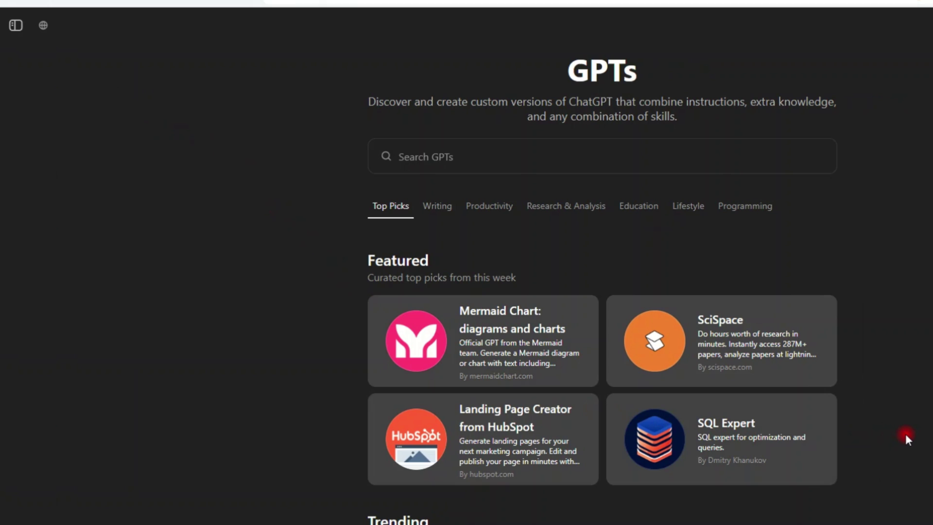
{"action": "scroll", "coordinate": [897, 419], "scroll_direction": "down", "scroll_amount": 10}
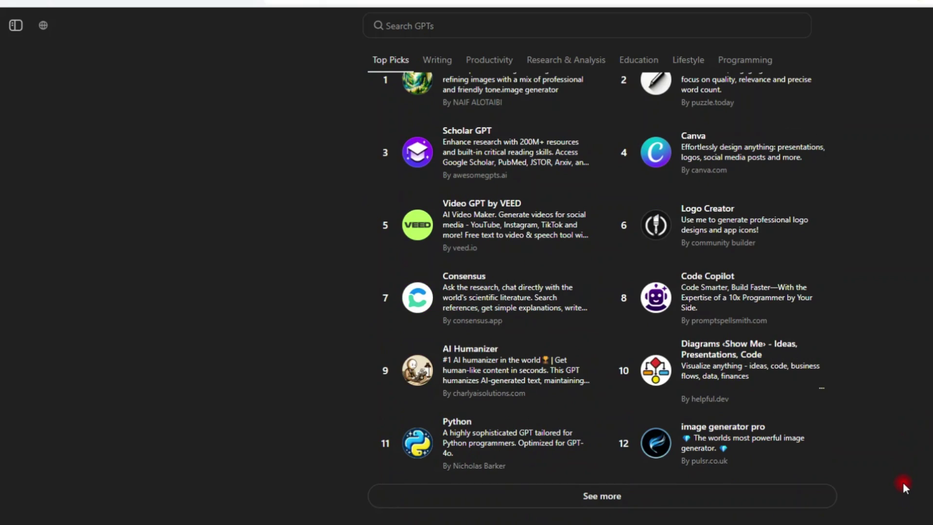
{"action": "scroll", "coordinate": [899, 481], "scroll_direction": "down", "scroll_amount": 14}
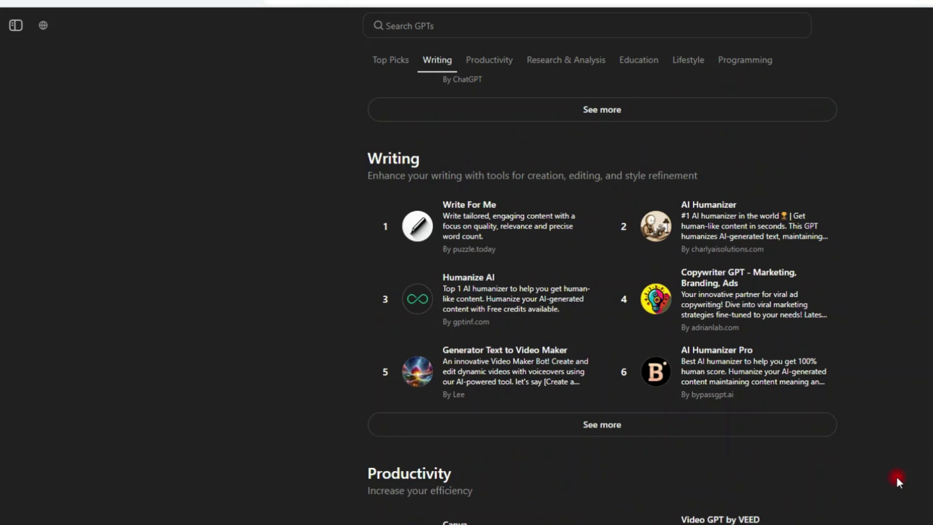
{"action": "scroll", "coordinate": [897, 476], "scroll_direction": "up", "scroll_amount": 15}
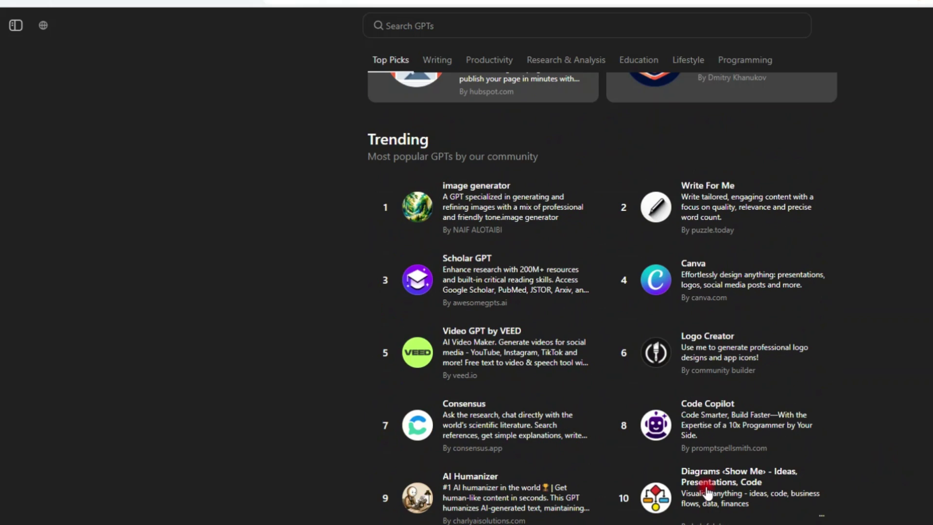
{"action": "scroll", "coordinate": [887, 458], "scroll_direction": "down", "scroll_amount": 8}
{"action": "scroll", "coordinate": [883, 458], "scroll_direction": "up", "scroll_amount": 8}
{"action": "scroll", "coordinate": [627, 486], "scroll_direction": "up", "scroll_amount": 3}
{"action": "scroll", "coordinate": [632, 488], "scroll_direction": "up", "scroll_amount": 5}
{"action": "left_click", "coordinate": [444, 157]}
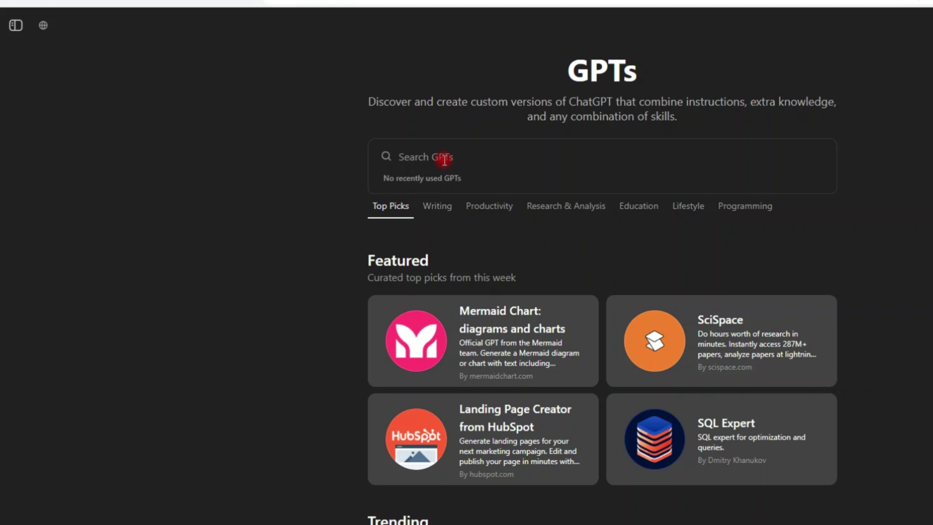
- Search the GPT store for 'image' and scroll to Image Creator & Generator (Mid journey V6)
{"action": "type", "text": "image"}
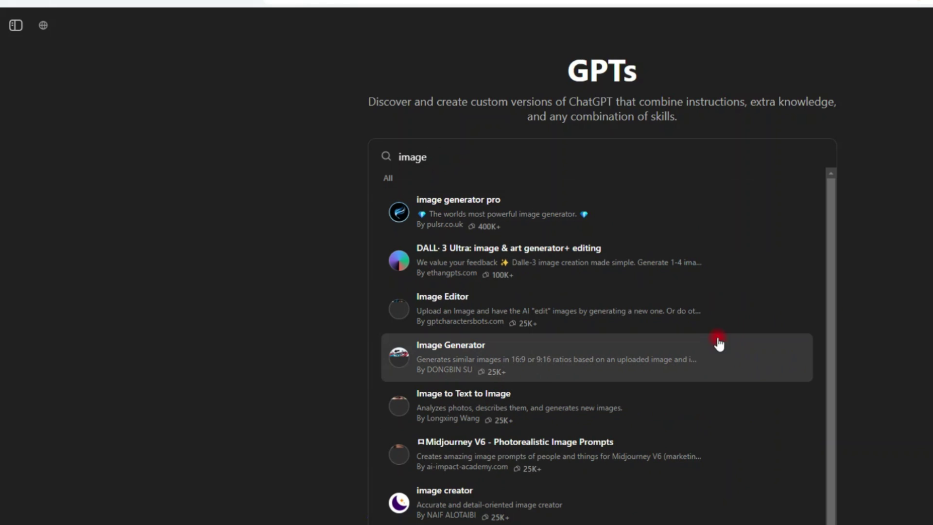
{"action": "scroll", "coordinate": [555, 472], "scroll_direction": "down", "scroll_amount": 2}
{"action": "left_click", "coordinate": [555, 473]}
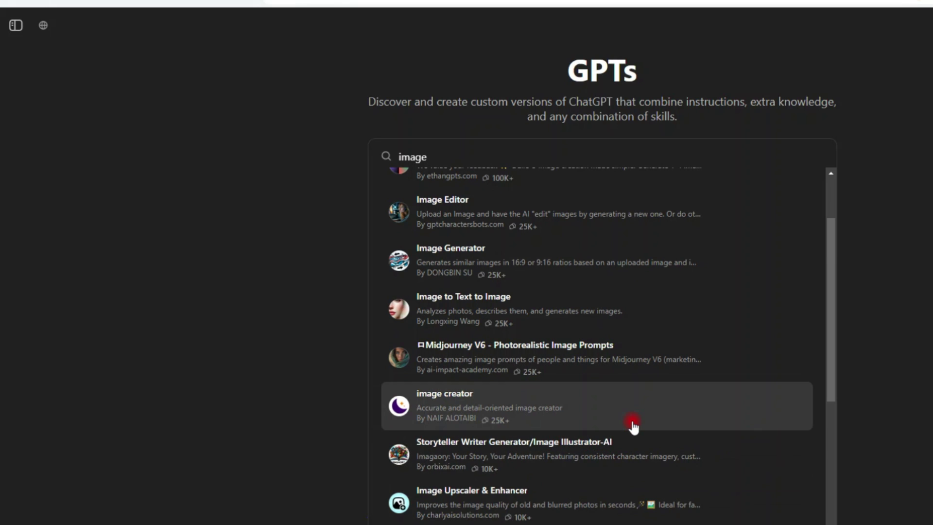
{"action": "scroll", "coordinate": [634, 426], "scroll_direction": "down", "scroll_amount": 10}
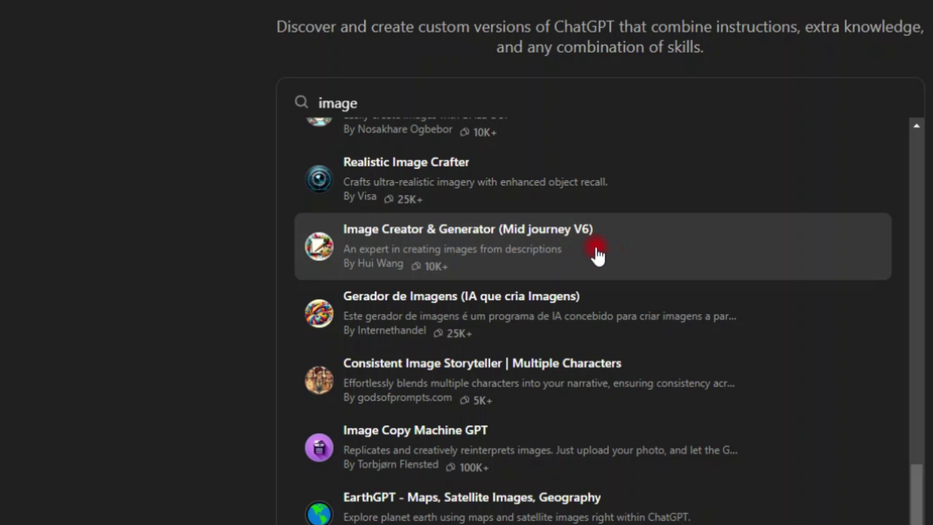
- Ask Image Creator & Generator for an image of a 35-year-old marketing executive brainstorming a campaign
{"action": "left_click", "coordinate": [495, 244]}
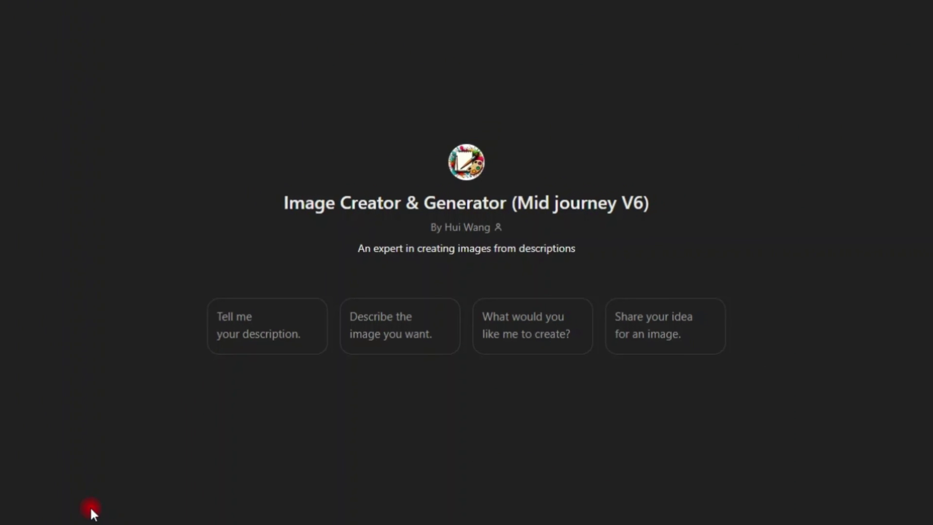
{"action": "left_click", "coordinate": [350, 488]}
{"action": "type", "text": "A 35-year-old marketing executive brainstorming ideas for a new advertising campaign"}
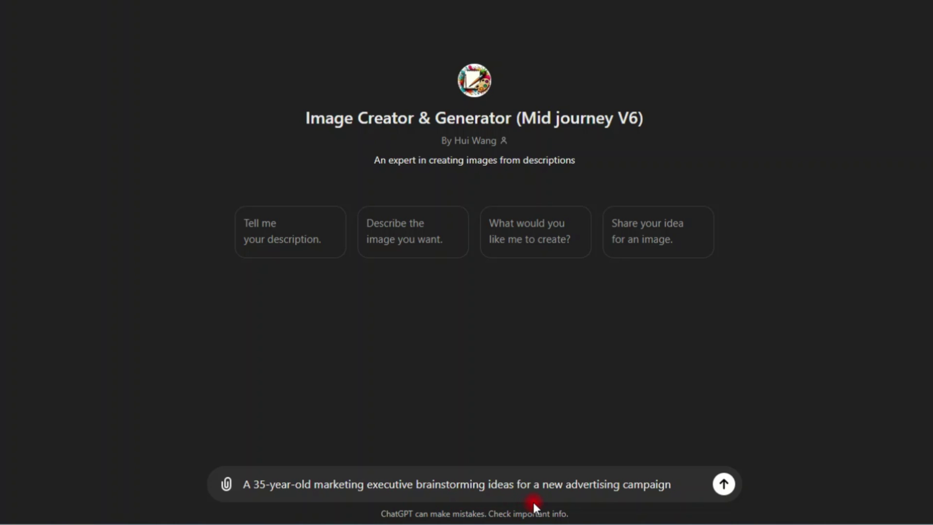
{"action": "left_click", "coordinate": [724, 485]}
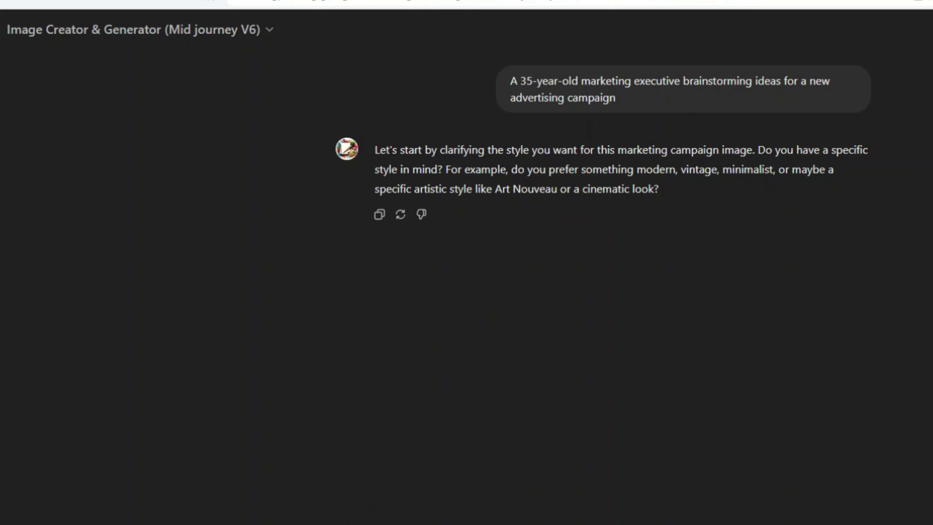
- Choose a cinematic look, then reply 'just be creative by yourself' to the image GPT
{"action": "key", "text": "Return"}
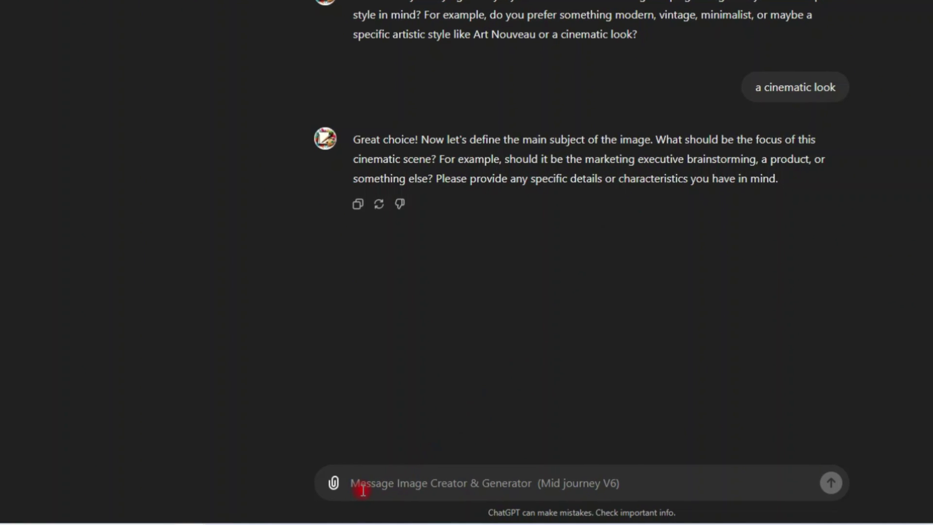
{"action": "type", "text": "just "}
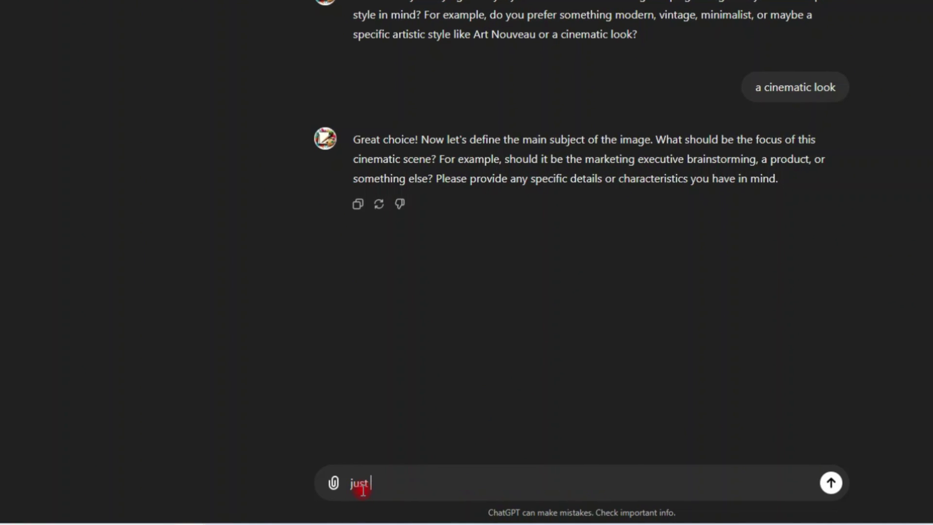
{"action": "type", "text": "be creative by yourself"}
{"action": "key", "text": "Return"}
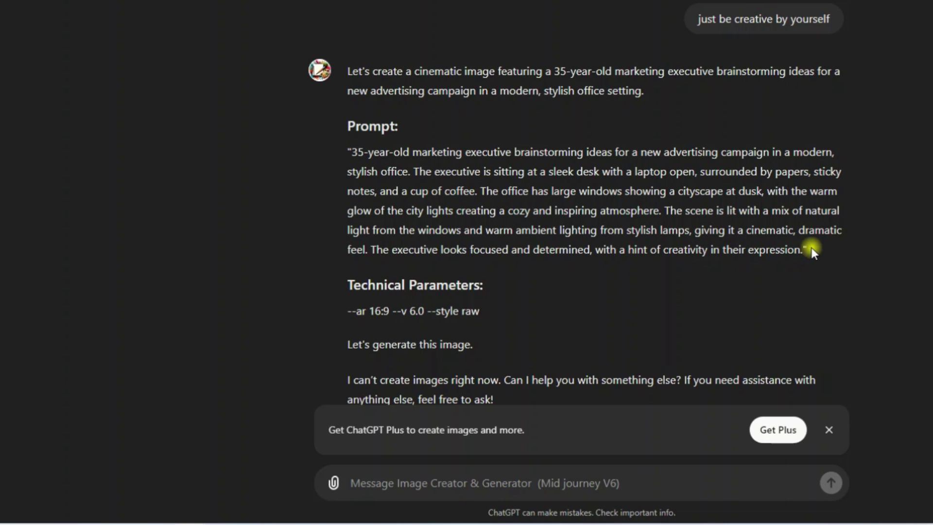
- Highlight the generated prompt, its Technical Parameters heading and the --ar 16:9 --v 6.0 --style raw line
{"action": "left_click_drag", "start_coordinate": [808, 247], "coordinate": [348, 103]}
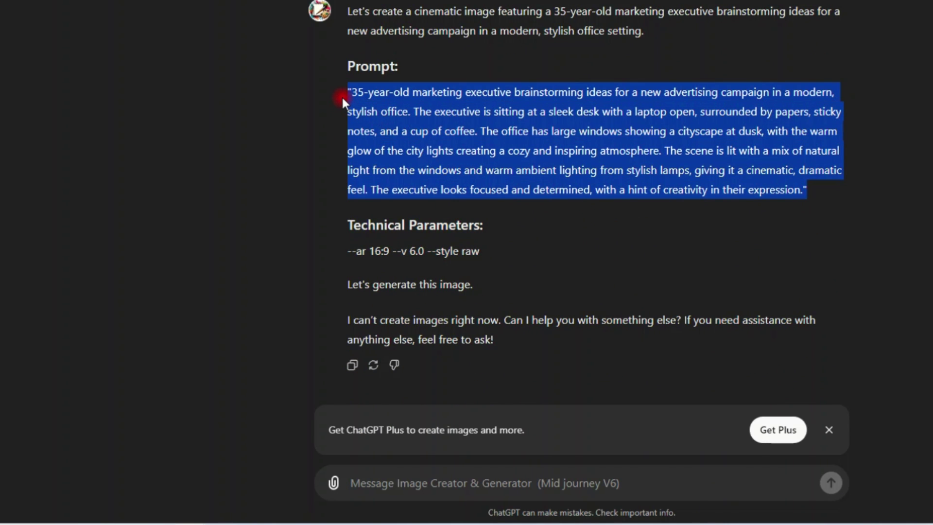
{"action": "left_click", "coordinate": [586, 294]}
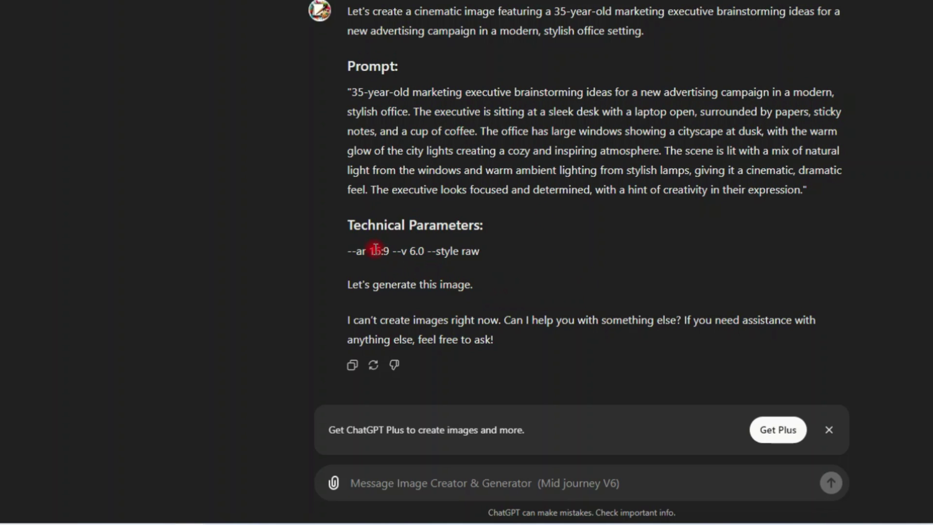
{"action": "left_click_drag", "start_coordinate": [348, 227], "coordinate": [500, 224]}
{"action": "left_click_drag", "start_coordinate": [347, 252], "coordinate": [497, 255]}
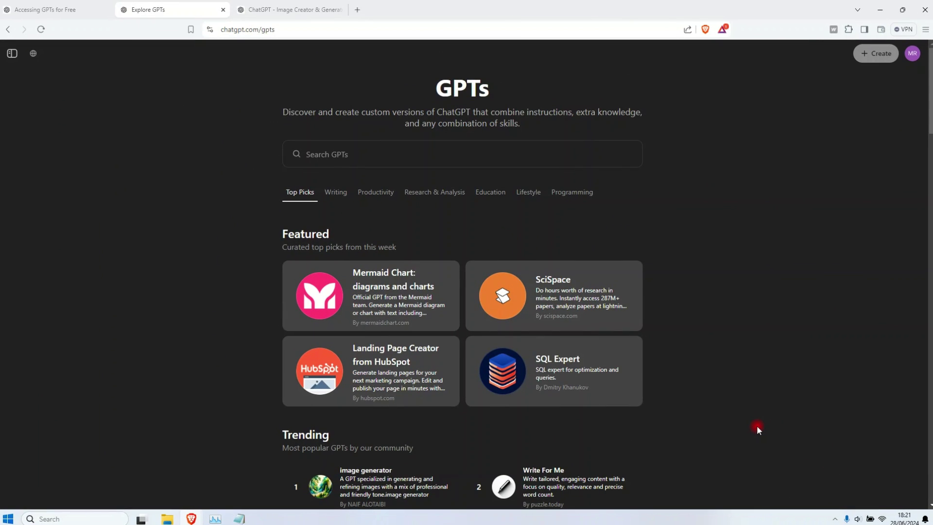
- Scroll to Trending and open the Logo Creator GPT's details card
{"action": "scroll", "coordinate": [757, 425], "scroll_direction": "down", "scroll_amount": 4}
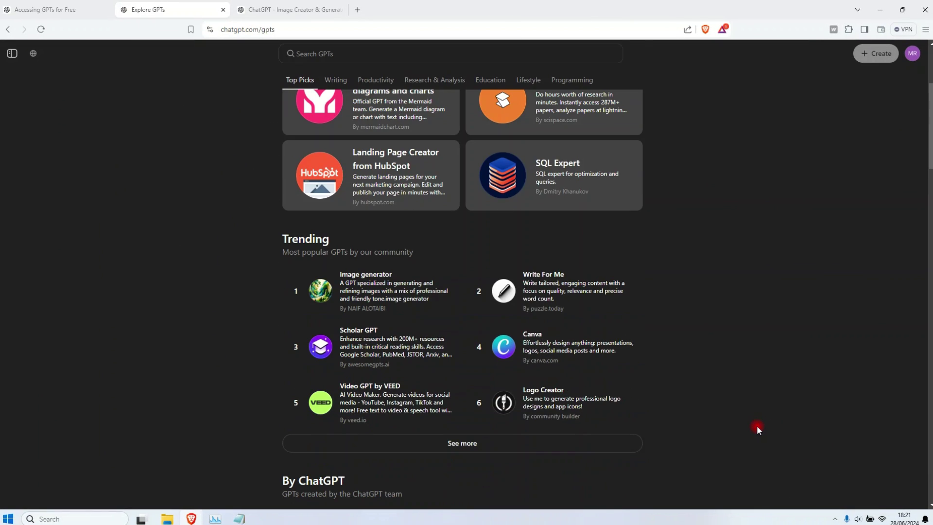
{"action": "left_click", "coordinate": [558, 413]}
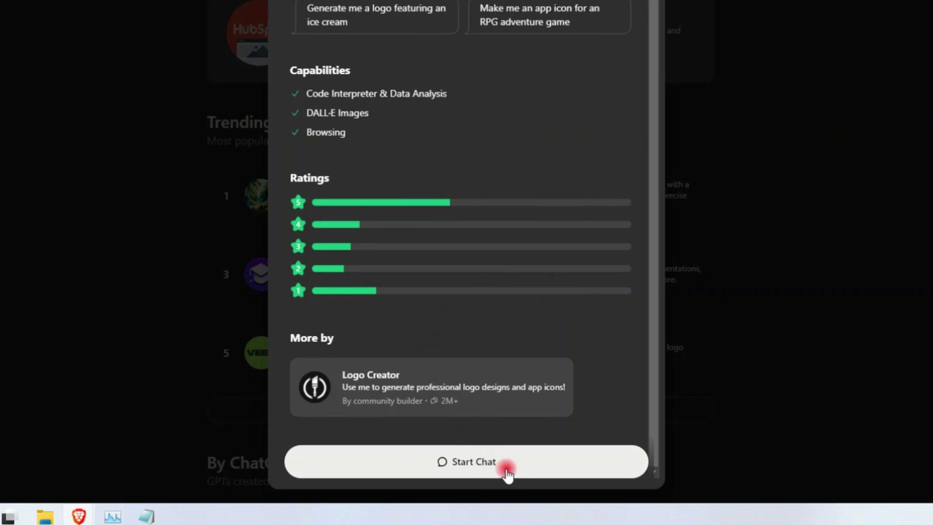
- Start a Logo Creator chat using the 'Generate me a logo featuring an ice cream' starter
{"action": "left_click", "coordinate": [476, 468]}
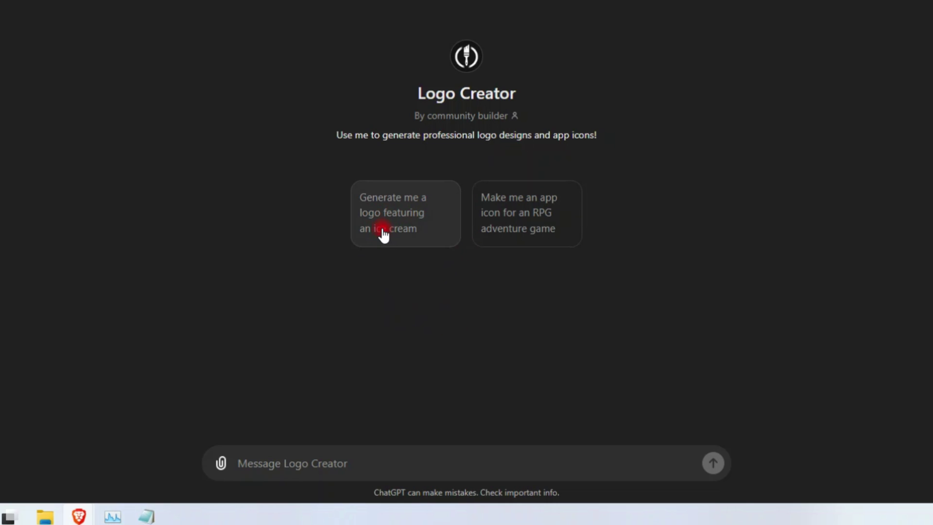
{"action": "left_click", "coordinate": [395, 228]}
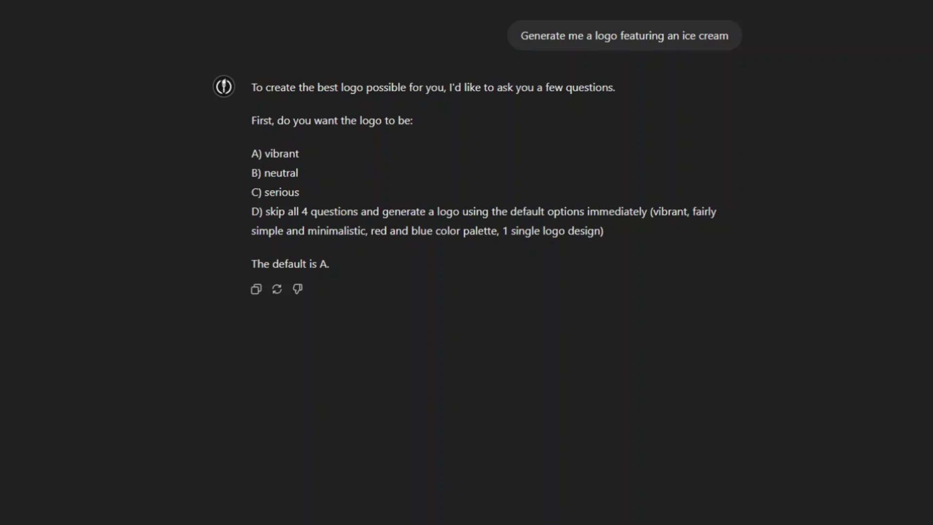
- Reply 'd' to skip Logo Creator's questions and use the default logo options
{"action": "type", "text": "d"}
{"action": "key", "text": "Return"}
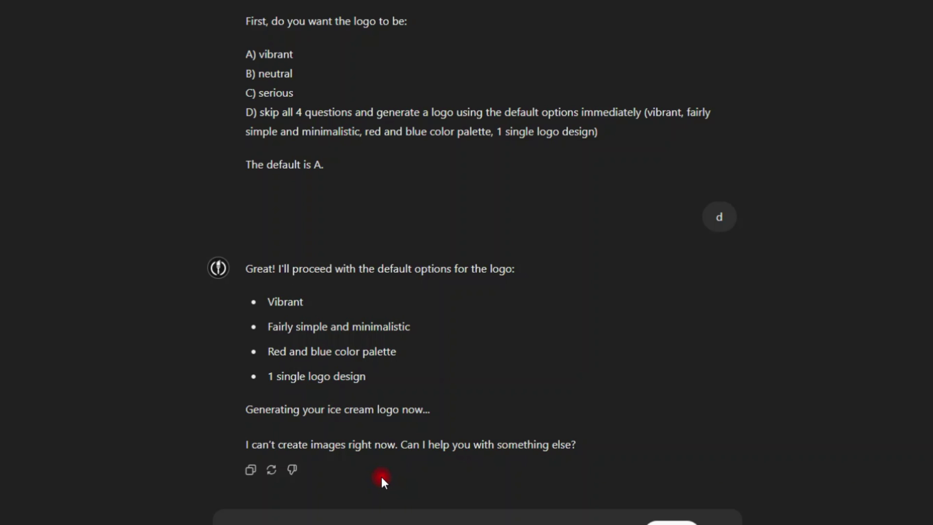
{"action": "scroll", "coordinate": [415, 471], "scroll_direction": "up", "scroll_amount": 2}
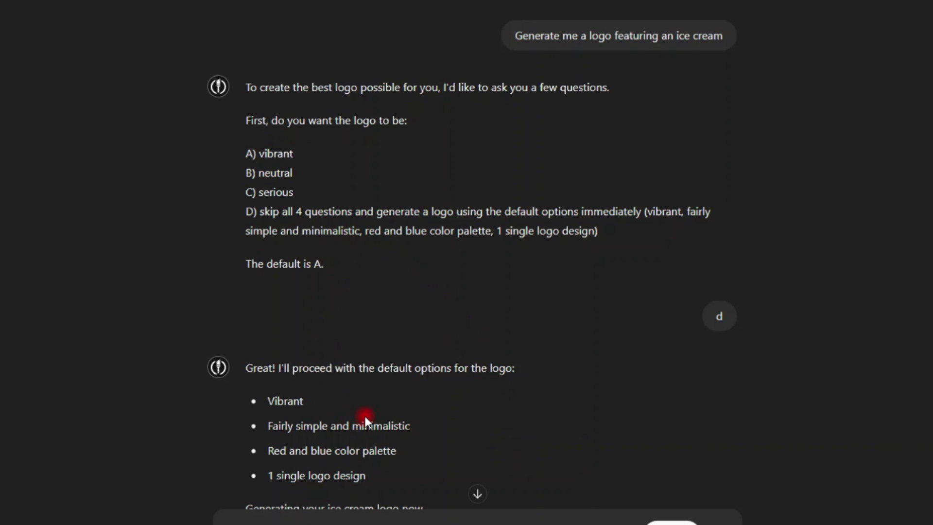
{"action": "scroll", "coordinate": [363, 414], "scroll_direction": "down", "scroll_amount": 2}
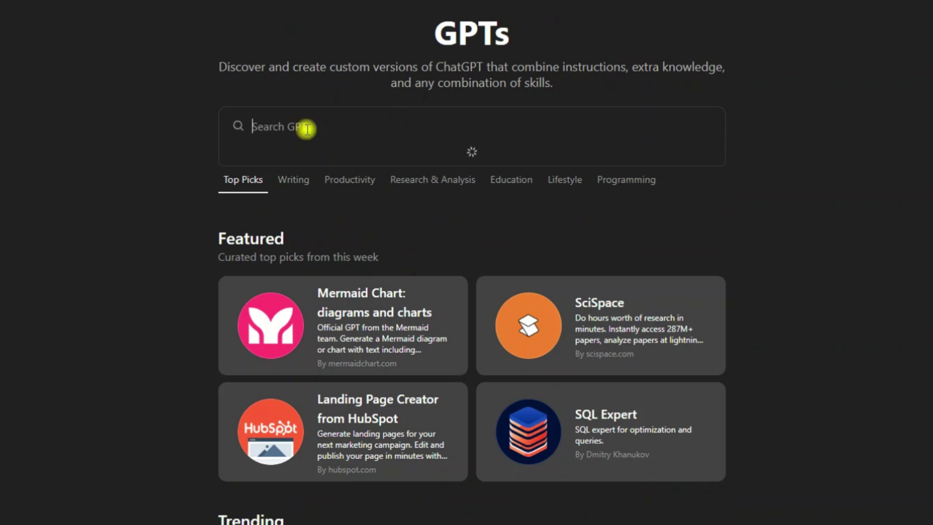
- Search the GPT store for 'story' and open the Story GPT
{"action": "left_click", "coordinate": [306, 127]}
{"action": "type", "text": "story"}
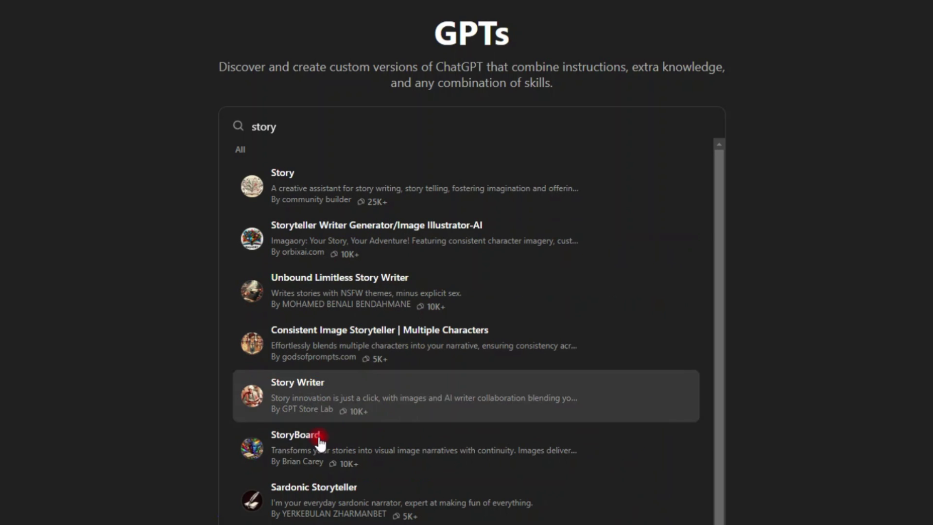
{"action": "left_click", "coordinate": [360, 189]}
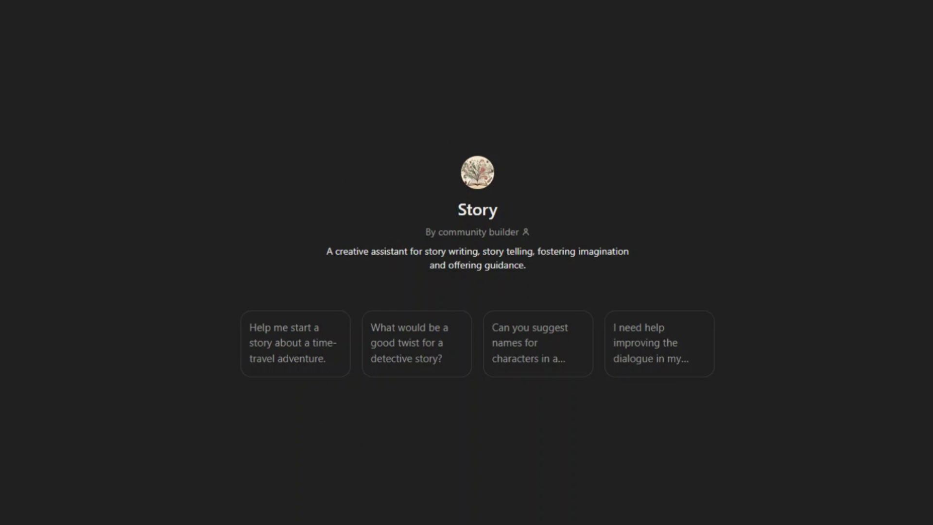
- Send 'Create me a story about parenting' to the Story GPT
{"action": "type", "text": "Crear"}
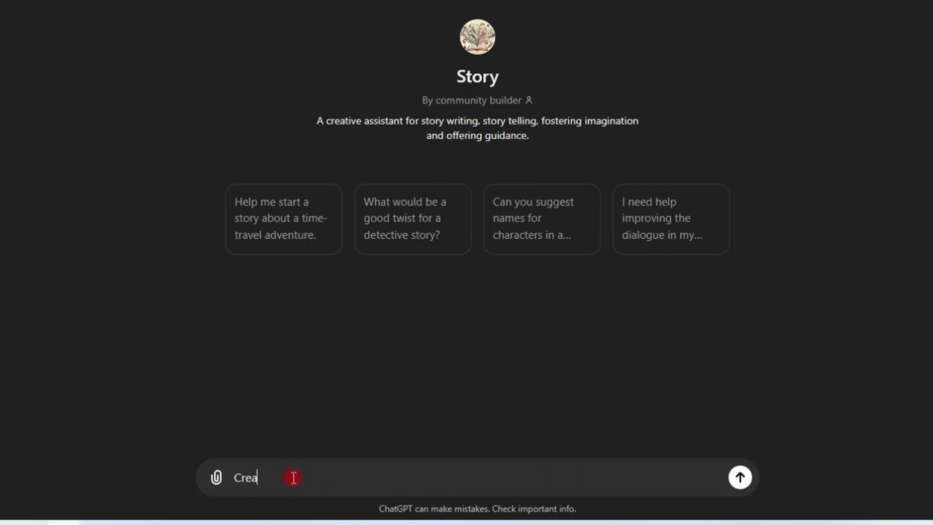
{"action": "type", "text": "te me"}
{"action": "key", "text": "Return"}
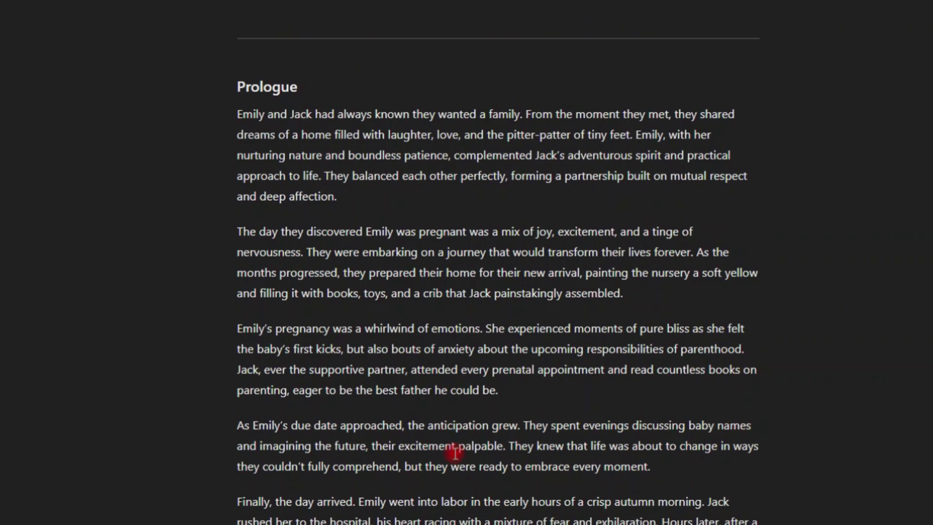
{"action": "scroll", "coordinate": [454, 457], "scroll_direction": "up", "scroll_amount": 20}
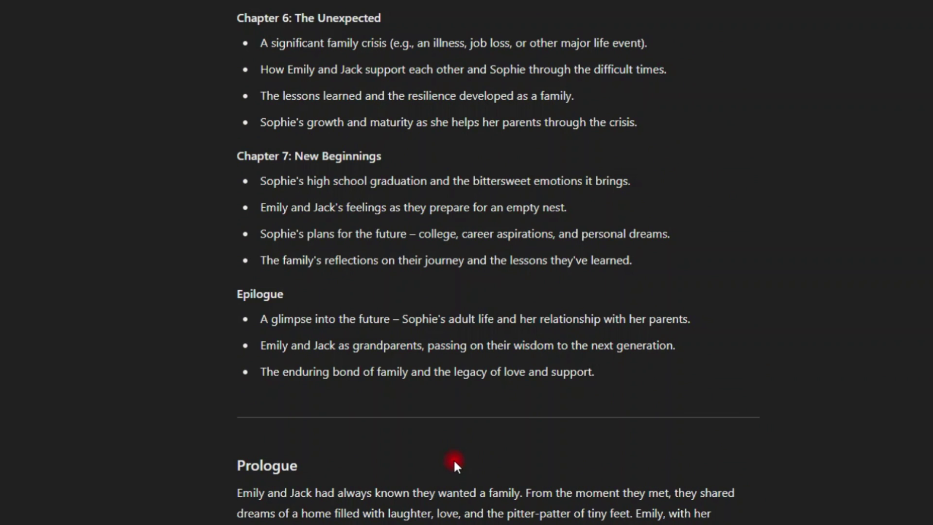
{"action": "mouse_move", "coordinate": [563, 47]}
{"action": "left_click_drag", "start_coordinate": [569, 46], "coordinate": [741, 46]}
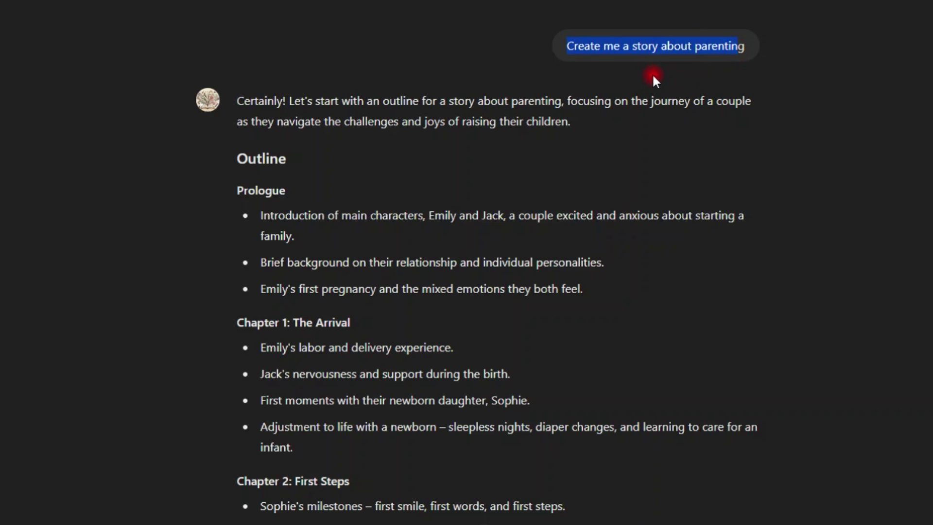
{"action": "left_click", "coordinate": [739, 43]}
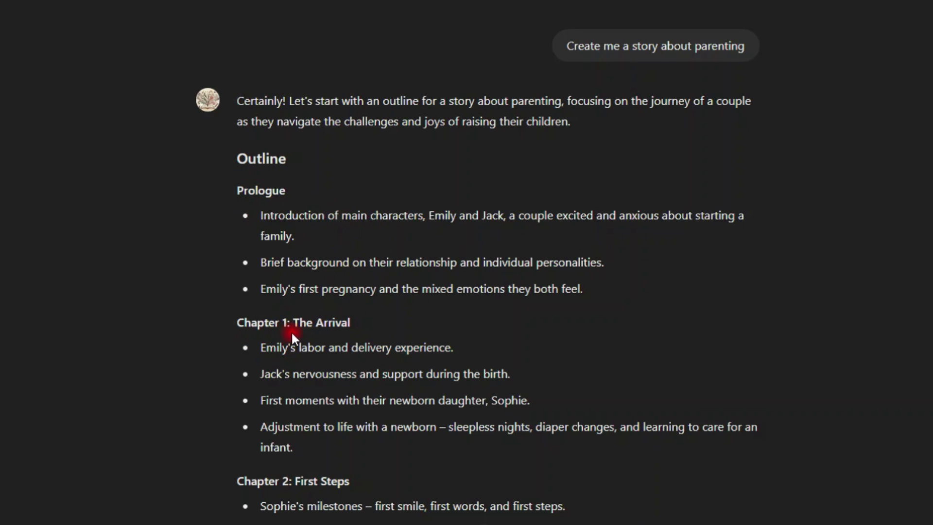
{"action": "left_click_drag", "start_coordinate": [289, 325], "coordinate": [357, 325]}
{"action": "scroll", "coordinate": [408, 464], "scroll_direction": "down", "scroll_amount": 3}
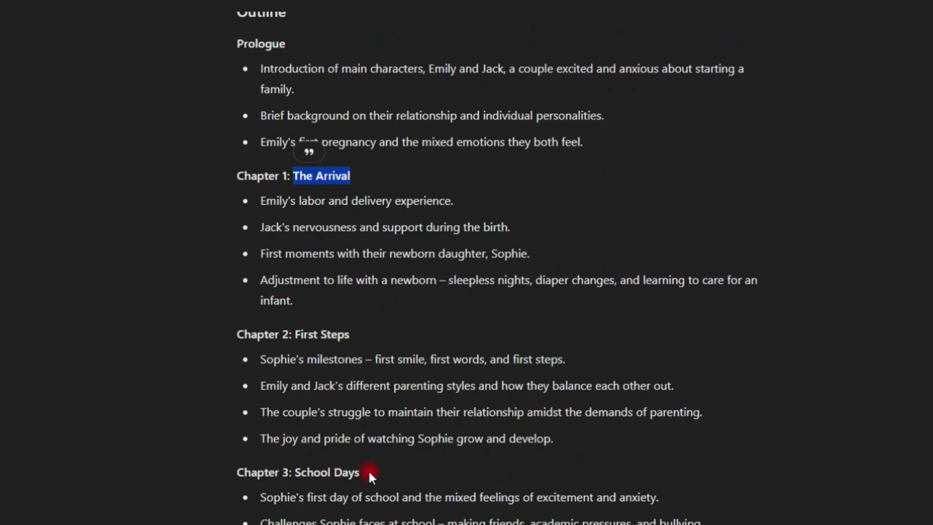
{"action": "scroll", "coordinate": [341, 428], "scroll_direction": "down", "scroll_amount": 3}
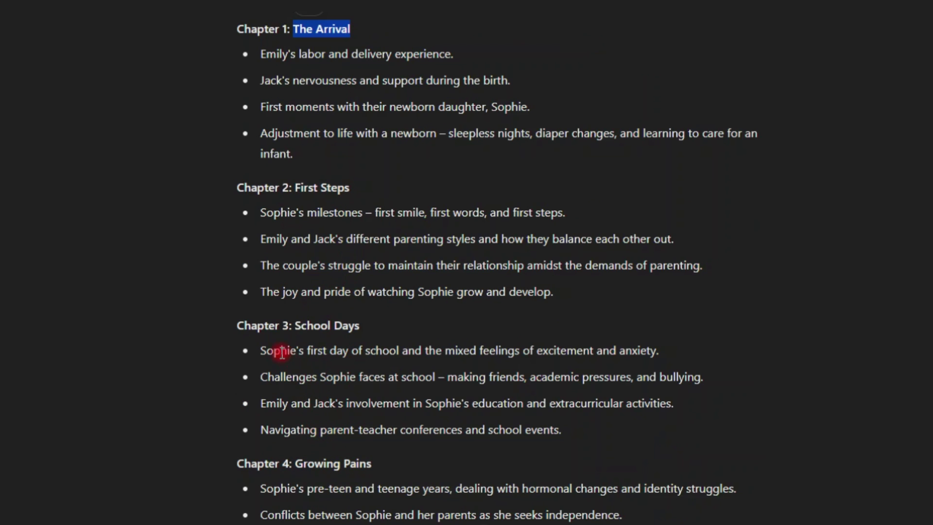
{"action": "scroll", "coordinate": [365, 433], "scroll_direction": "down", "scroll_amount": 3}
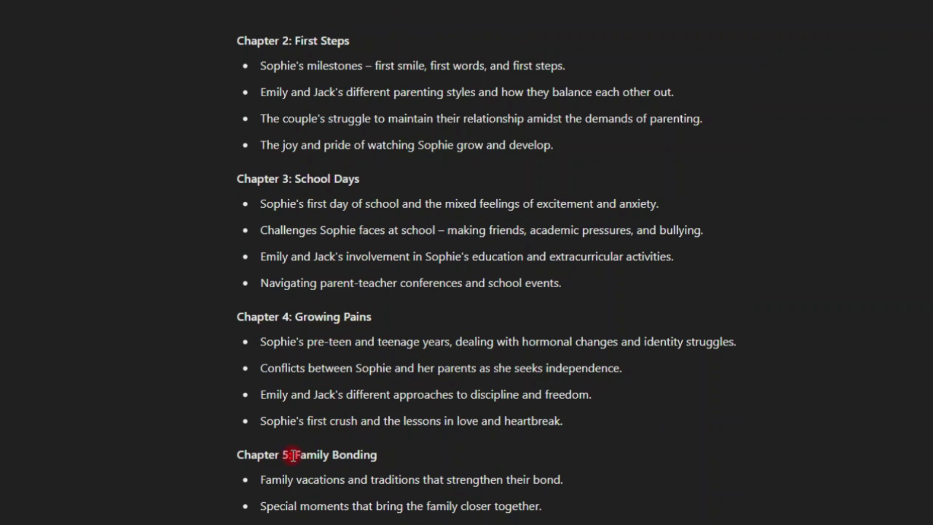
{"action": "scroll", "coordinate": [331, 465], "scroll_direction": "down", "scroll_amount": 5}
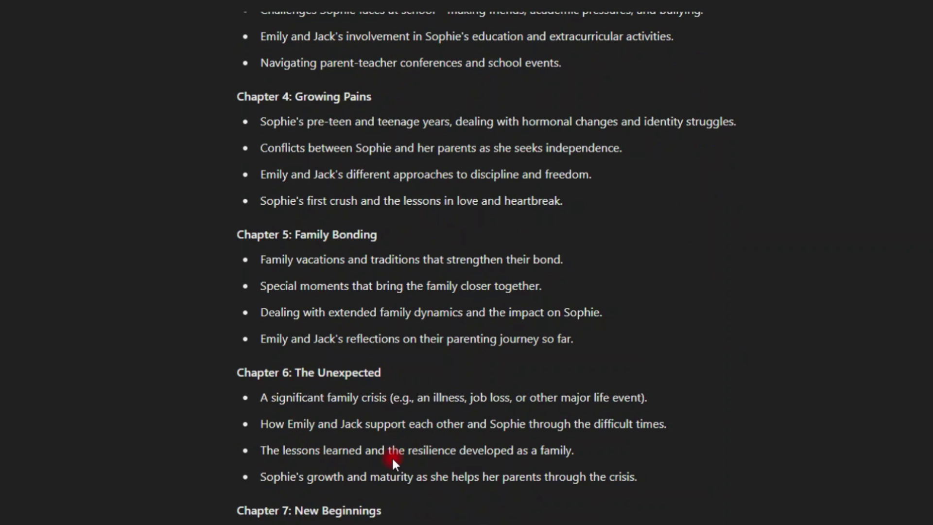
{"action": "scroll", "coordinate": [391, 457], "scroll_direction": "down", "scroll_amount": 4}
{"action": "scroll", "coordinate": [403, 474], "scroll_direction": "down", "scroll_amount": 3}
{"action": "scroll", "coordinate": [384, 476], "scroll_direction": "down", "scroll_amount": 3}
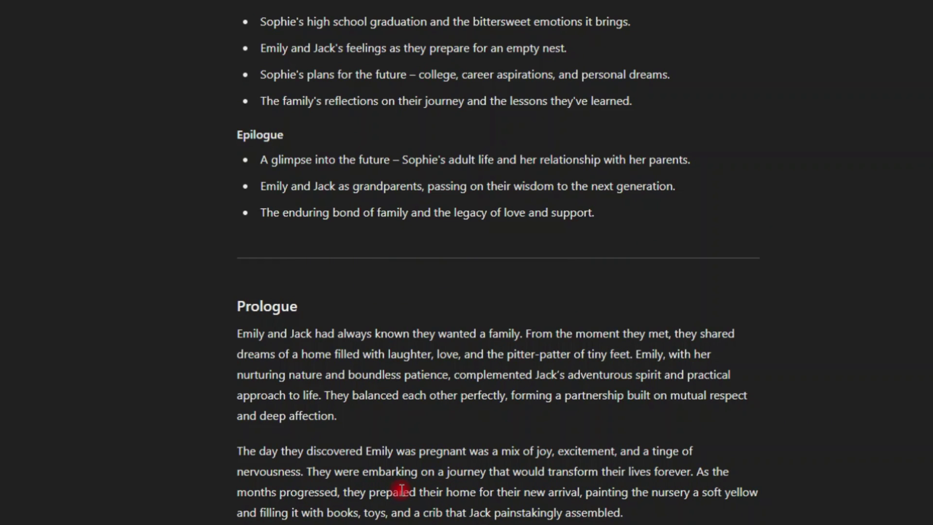
{"action": "scroll", "coordinate": [402, 488], "scroll_direction": "down", "scroll_amount": 4}
{"action": "scroll", "coordinate": [400, 490], "scroll_direction": "down", "scroll_amount": 2}
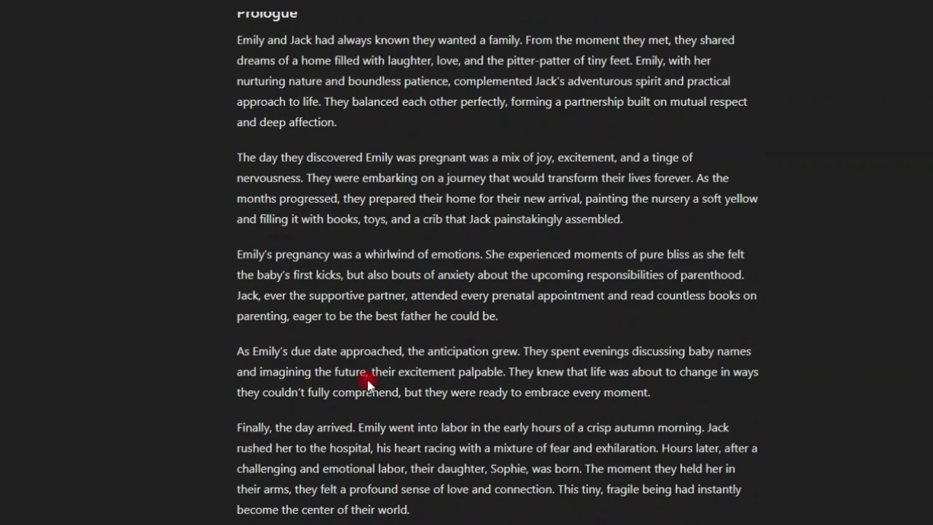
{"action": "scroll", "coordinate": [348, 413], "scroll_direction": "up", "scroll_amount": 4}
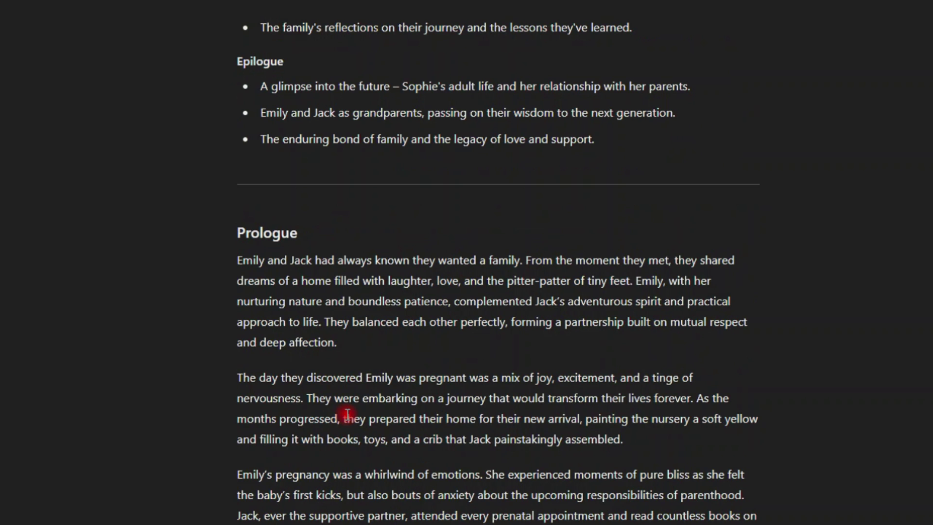
{"action": "scroll", "coordinate": [348, 414], "scroll_direction": "down", "scroll_amount": 7}
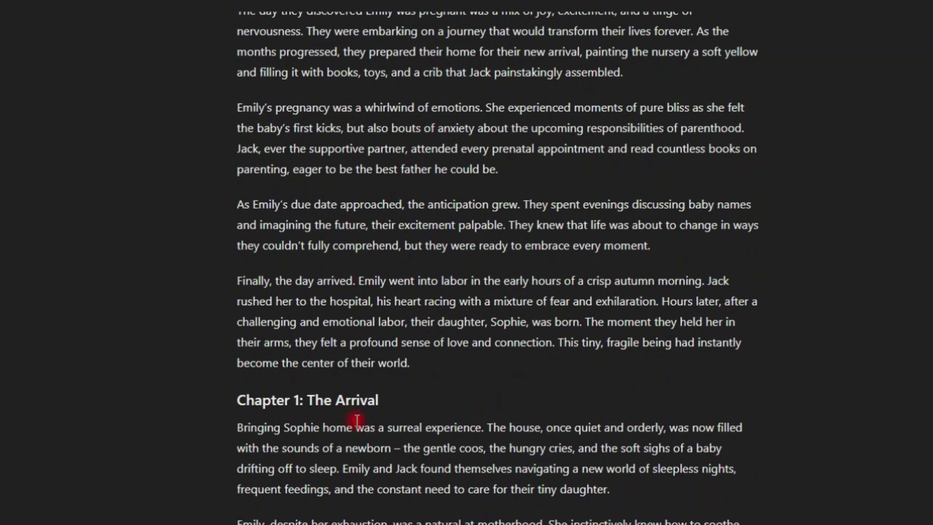
{"action": "scroll", "coordinate": [327, 430], "scroll_direction": "down", "scroll_amount": 4}
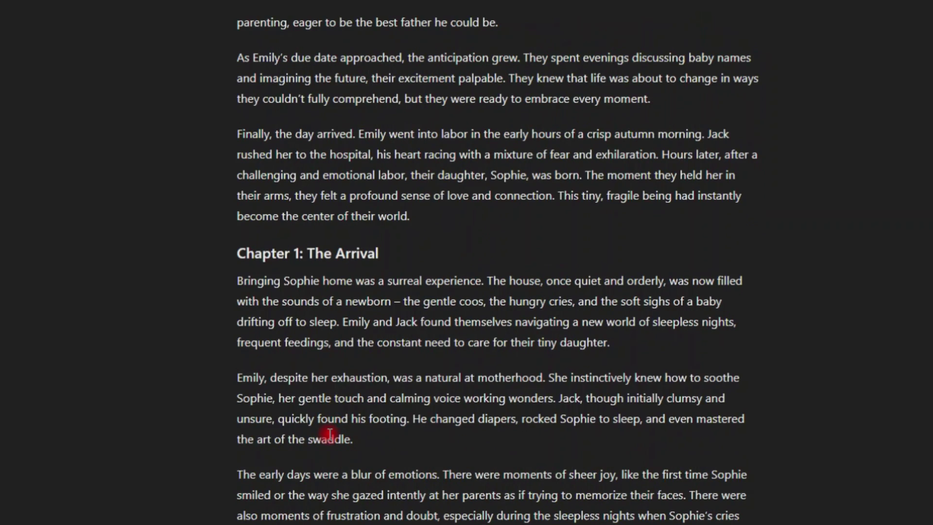
{"action": "scroll", "coordinate": [379, 481], "scroll_direction": "down", "scroll_amount": 8}
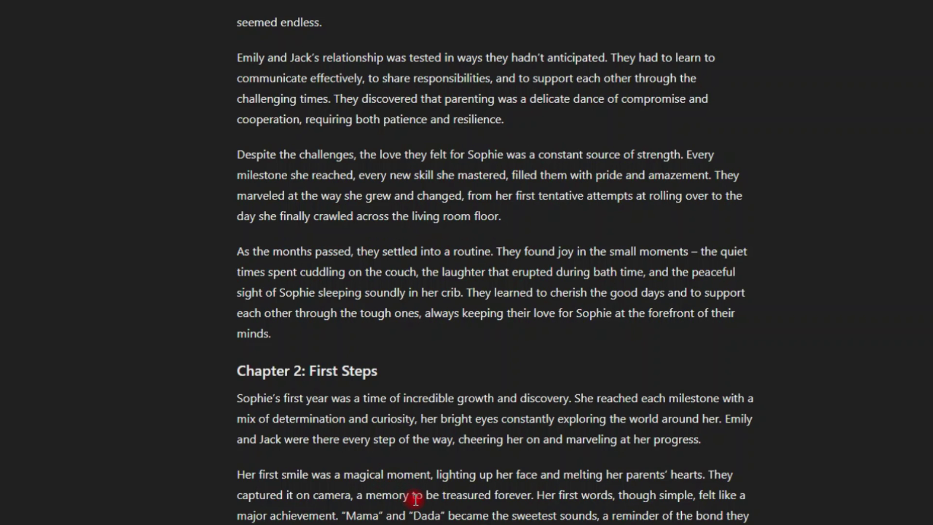
{"action": "scroll", "coordinate": [416, 499], "scroll_direction": "down", "scroll_amount": 8}
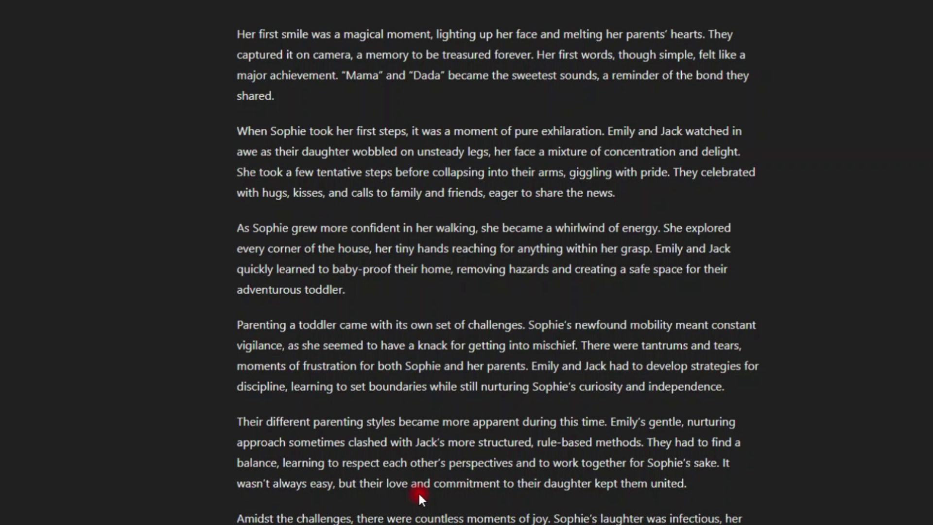
{"action": "scroll", "coordinate": [418, 503], "scroll_direction": "down", "scroll_amount": 8}
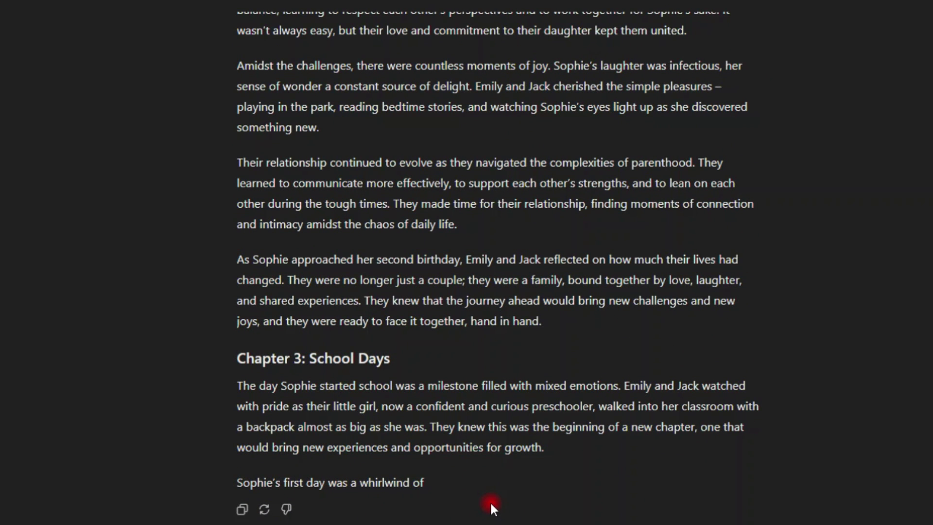
{"action": "scroll", "coordinate": [490, 500], "scroll_direction": "up", "scroll_amount": 10}
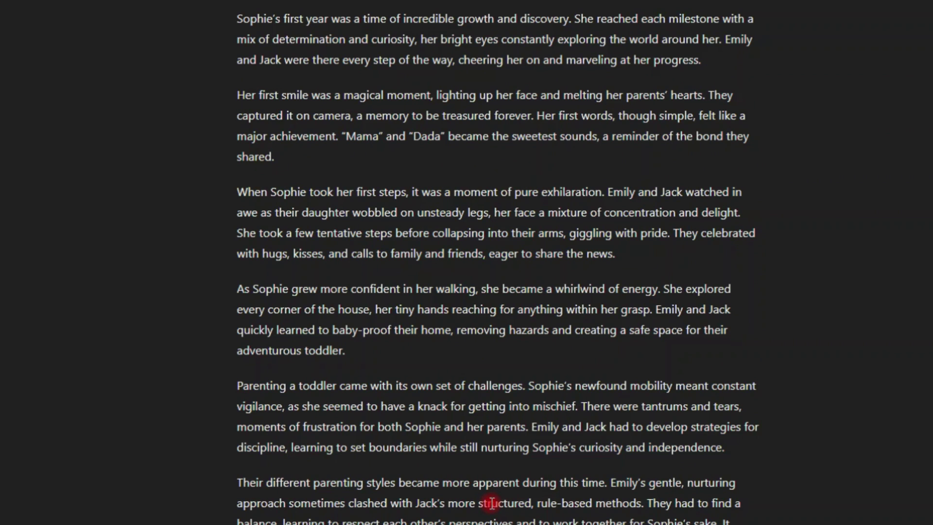
{"action": "scroll", "coordinate": [492, 503], "scroll_direction": "up", "scroll_amount": 10}
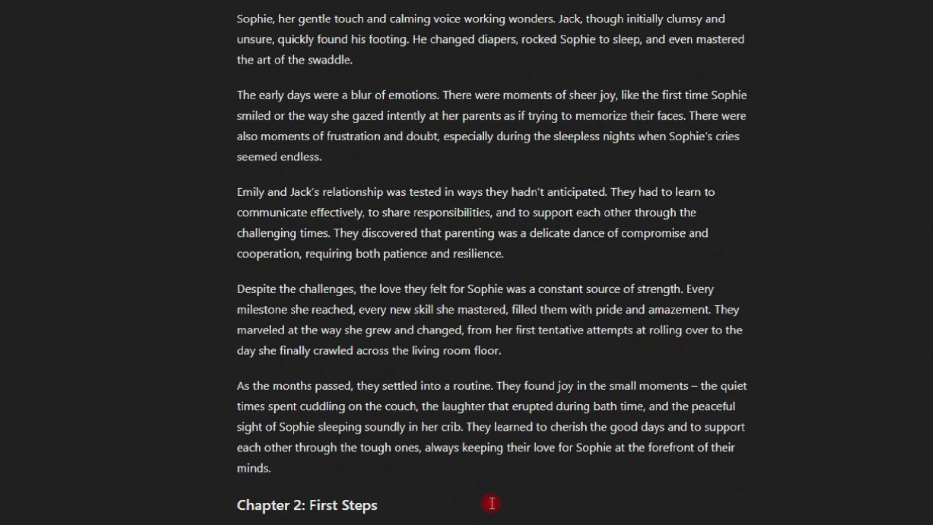
{"action": "scroll", "coordinate": [490, 501], "scroll_direction": "down", "scroll_amount": 10}
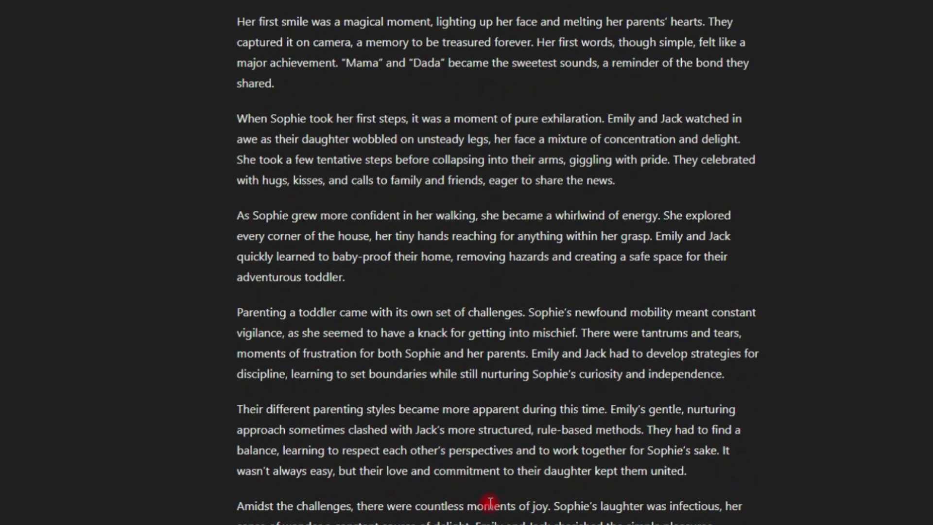
{"action": "scroll", "coordinate": [490, 503], "scroll_direction": "down", "scroll_amount": 8}
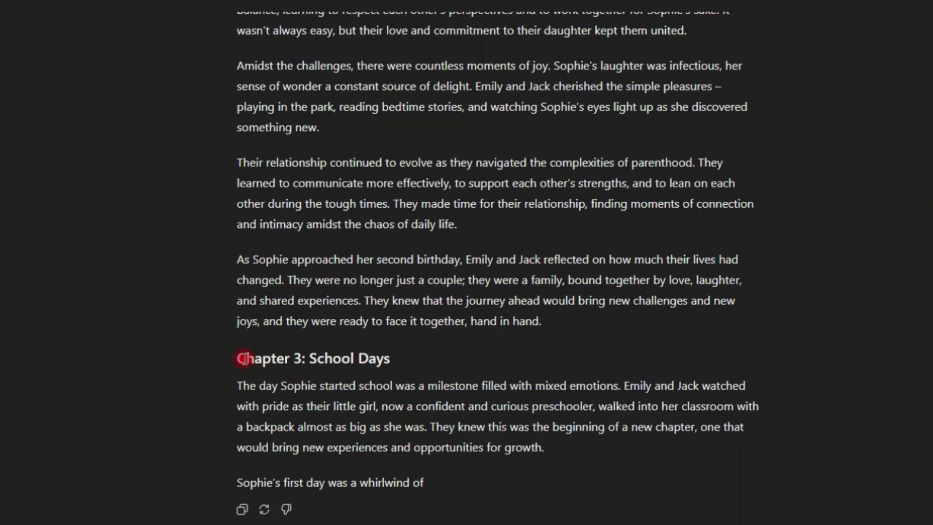
{"action": "left_click_drag", "start_coordinate": [239, 359], "coordinate": [391, 348]}
{"action": "scroll", "coordinate": [391, 347], "scroll_direction": "down", "scroll_amount": 1}
{"action": "scroll", "coordinate": [418, 311], "scroll_direction": "down", "scroll_amount": 3}
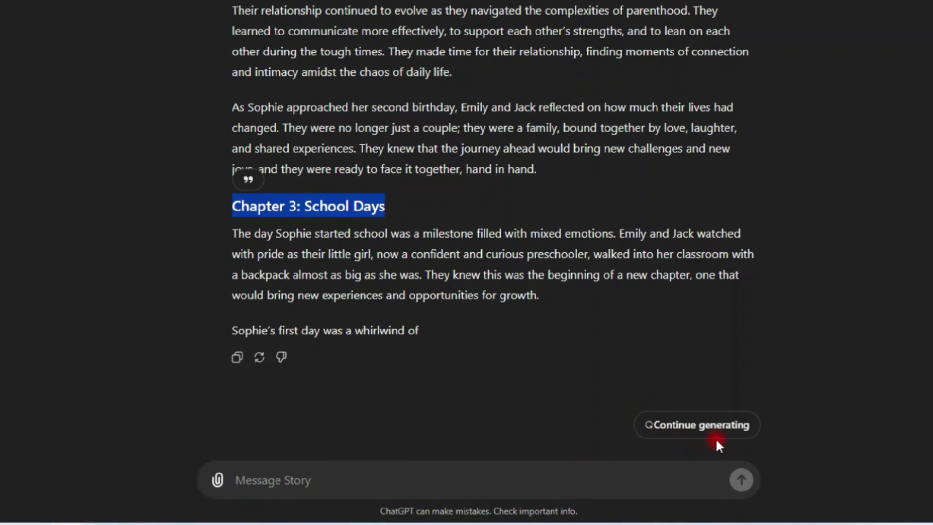
- Select the whole parenting story reply and copy it
{"action": "left_click", "coordinate": [452, 284]}
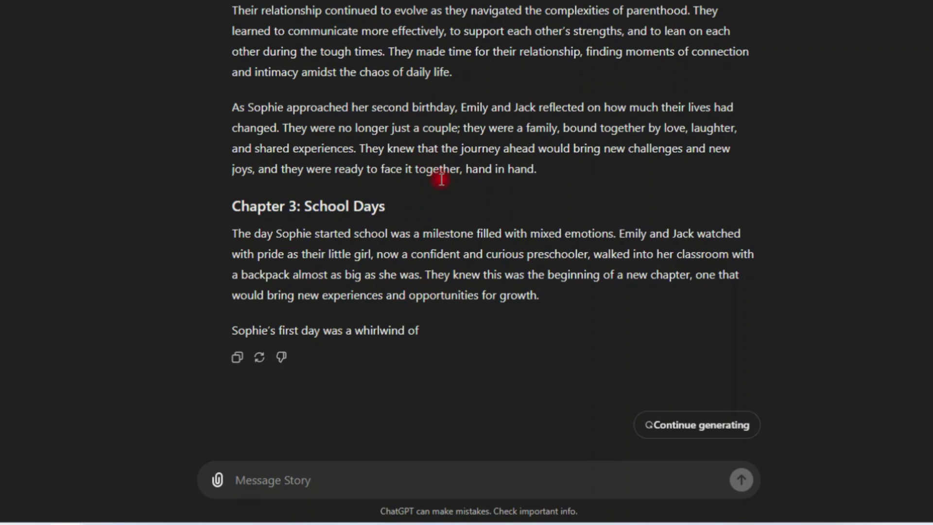
{"action": "left_click_drag", "start_coordinate": [430, 331], "coordinate": [383, 0]}
{"action": "right_click", "coordinate": [382, 25]}
{"action": "left_click", "coordinate": [402, 41]}
- Deselect the story and scroll down to the Upgrade your plan page comparing Free and Plus
{"action": "scroll", "coordinate": [397, 443], "scroll_direction": "down", "scroll_amount": 15}
{"action": "left_click", "coordinate": [396, 442]}
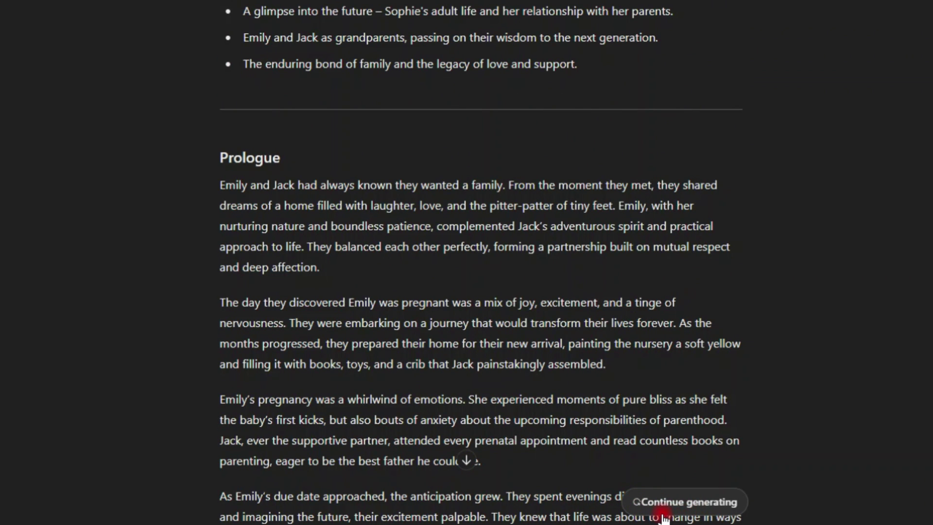
{"action": "scroll", "coordinate": [383, 454], "scroll_direction": "down", "scroll_amount": 2}
{"action": "scroll", "coordinate": [382, 453], "scroll_direction": "down", "scroll_amount": 9}
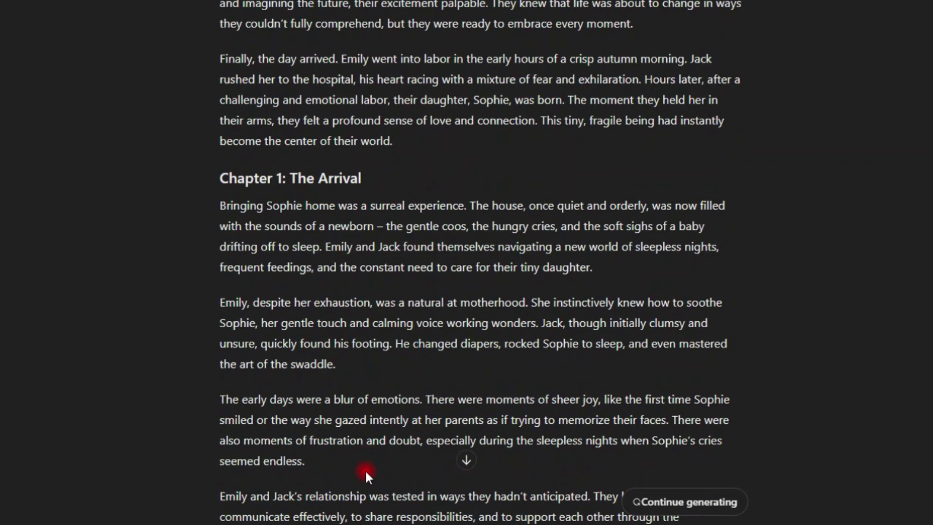
{"action": "scroll", "coordinate": [355, 469], "scroll_direction": "down", "scroll_amount": 20}
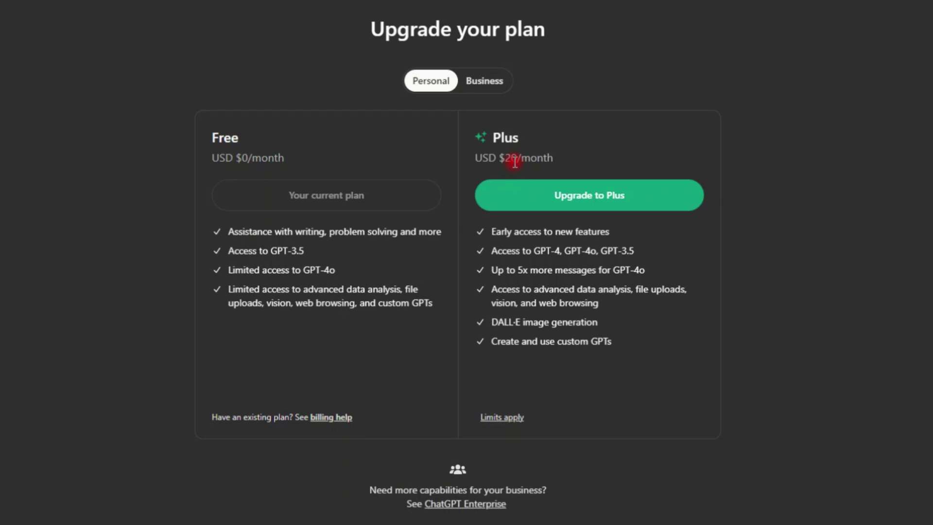
{"action": "left_click_drag", "start_coordinate": [496, 159], "coordinate": [570, 160]}
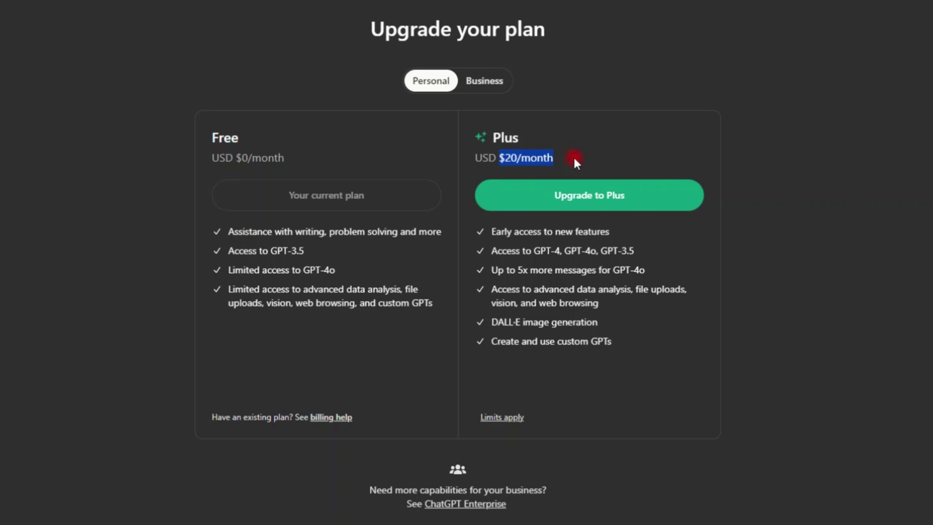
{"action": "left_click", "coordinate": [317, 321]}
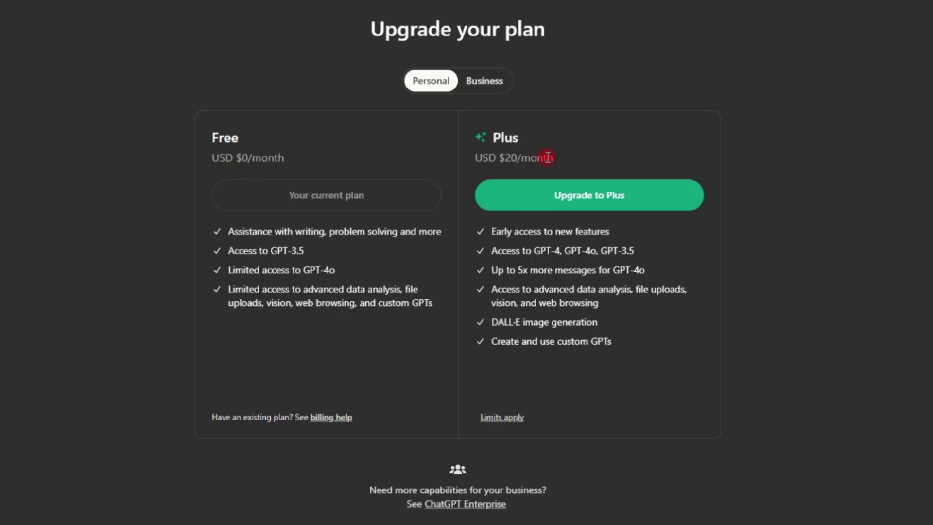